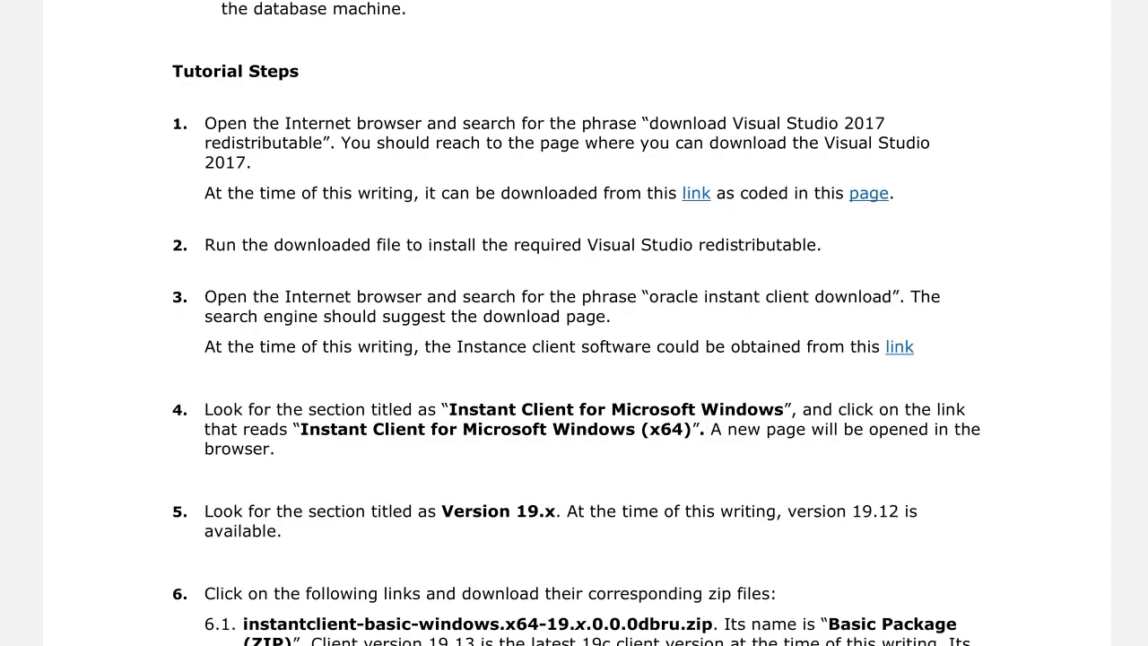
Download the Visual Studio 2017 redistributable from the tutorial's step 1 link and launch VC_redist.x64.exe
left_click(697, 197)
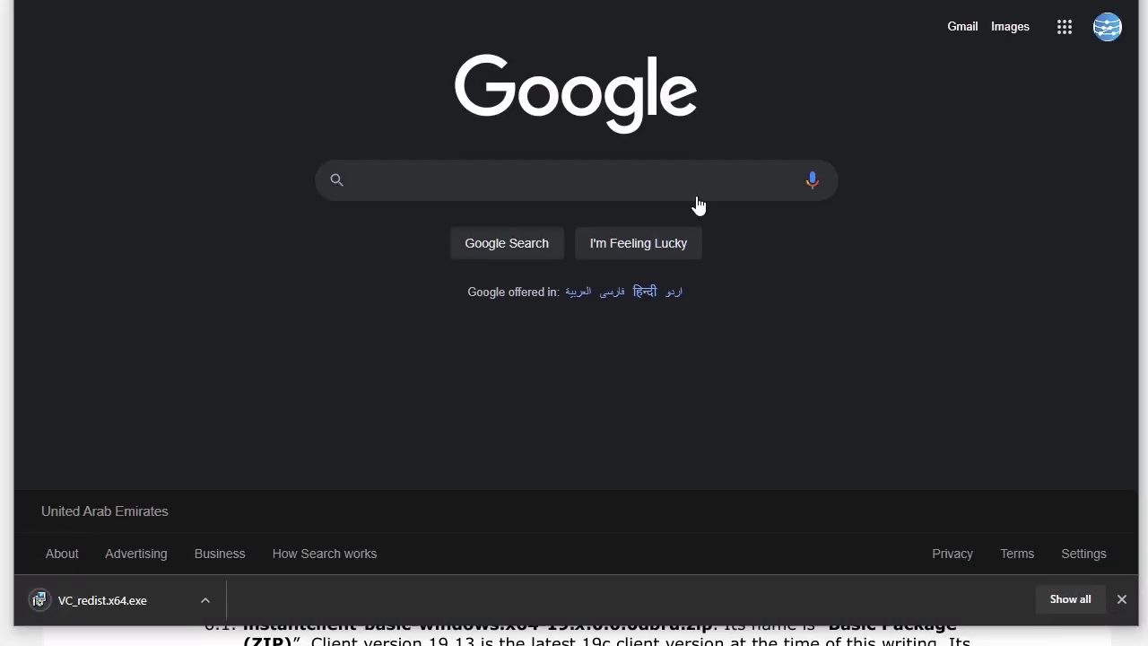
left_click(138, 600)
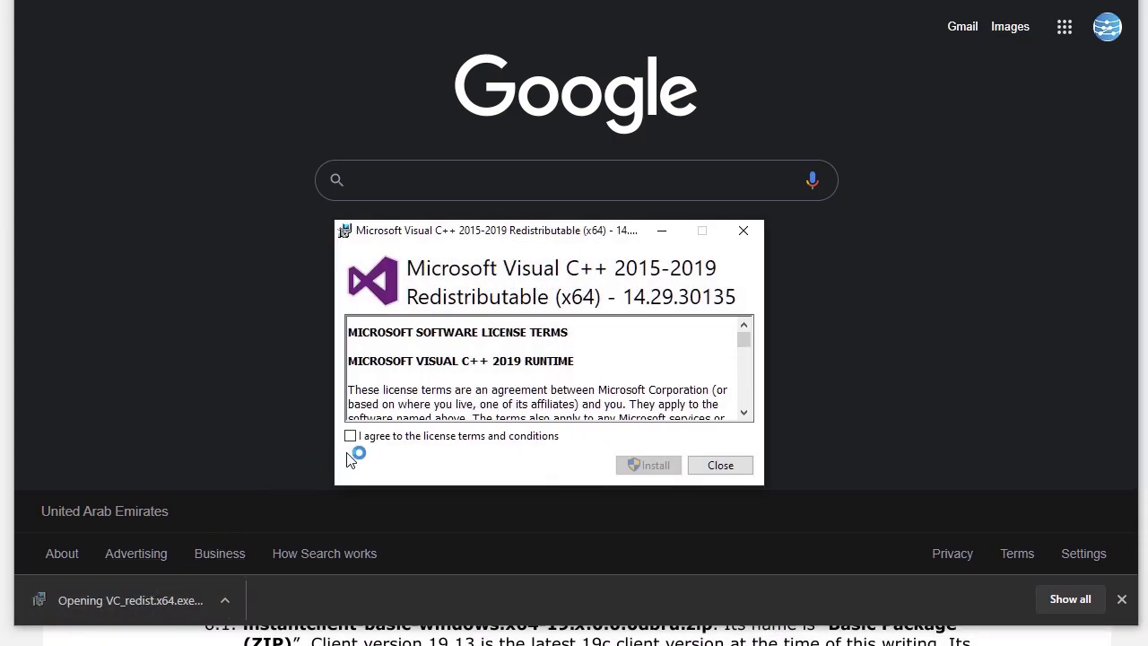
left_click(1027, 0)
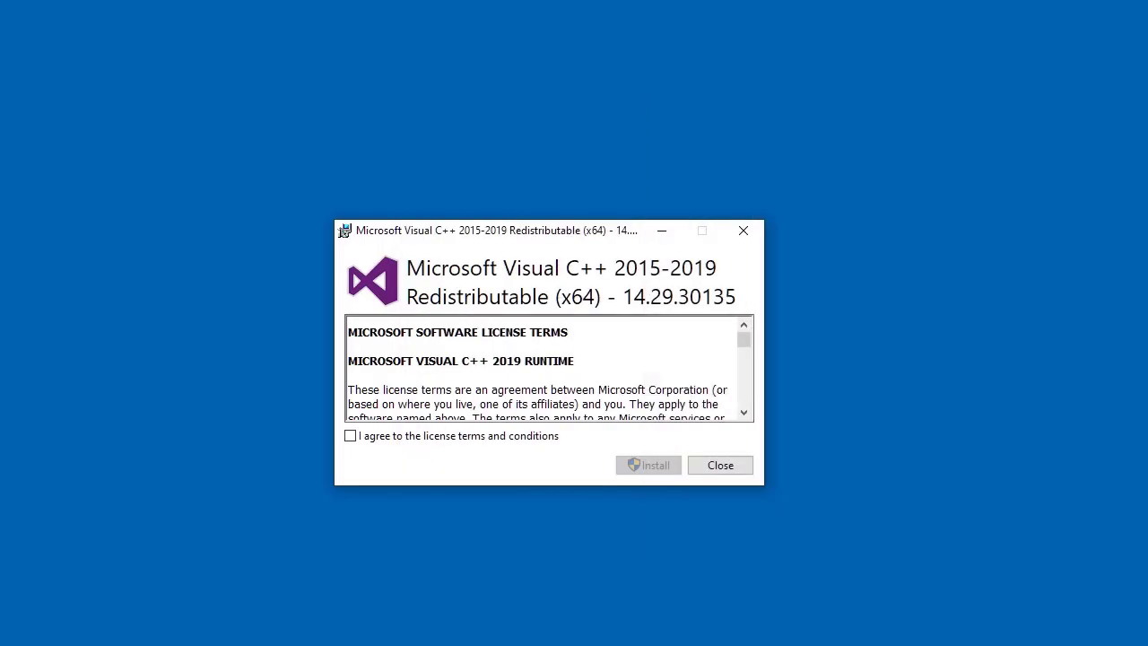
Accept the license terms and install the Microsoft Visual C++ 2015-2019 Redistributable (x64), allowing it to make changes
left_click(401, 441)
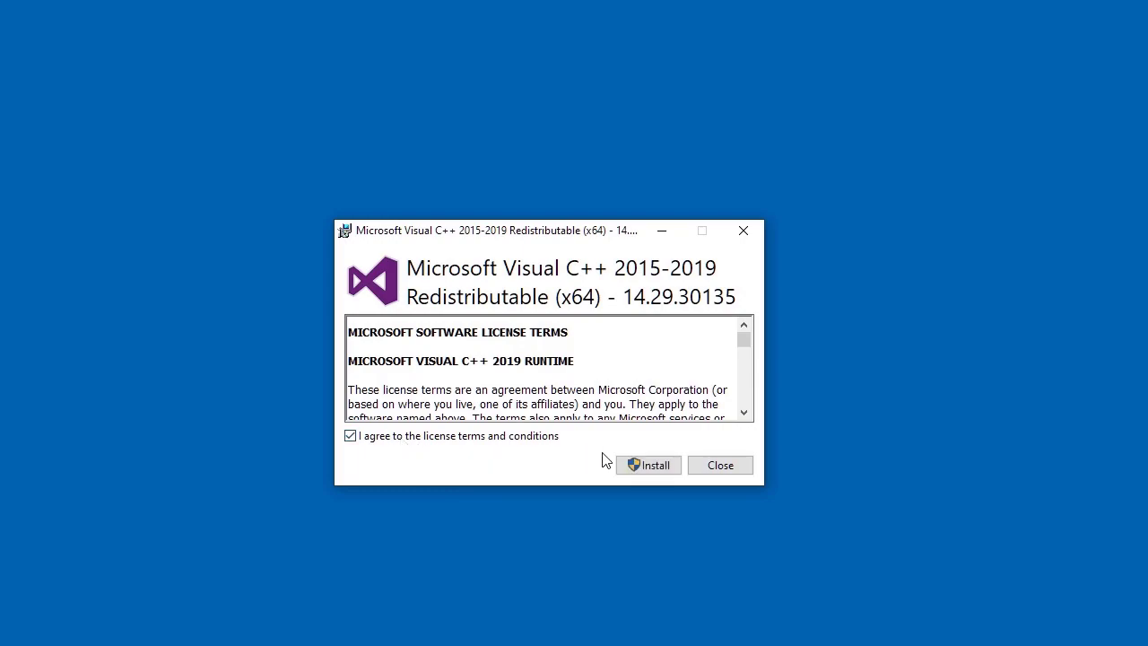
left_click(656, 467)
left_click(520, 475)
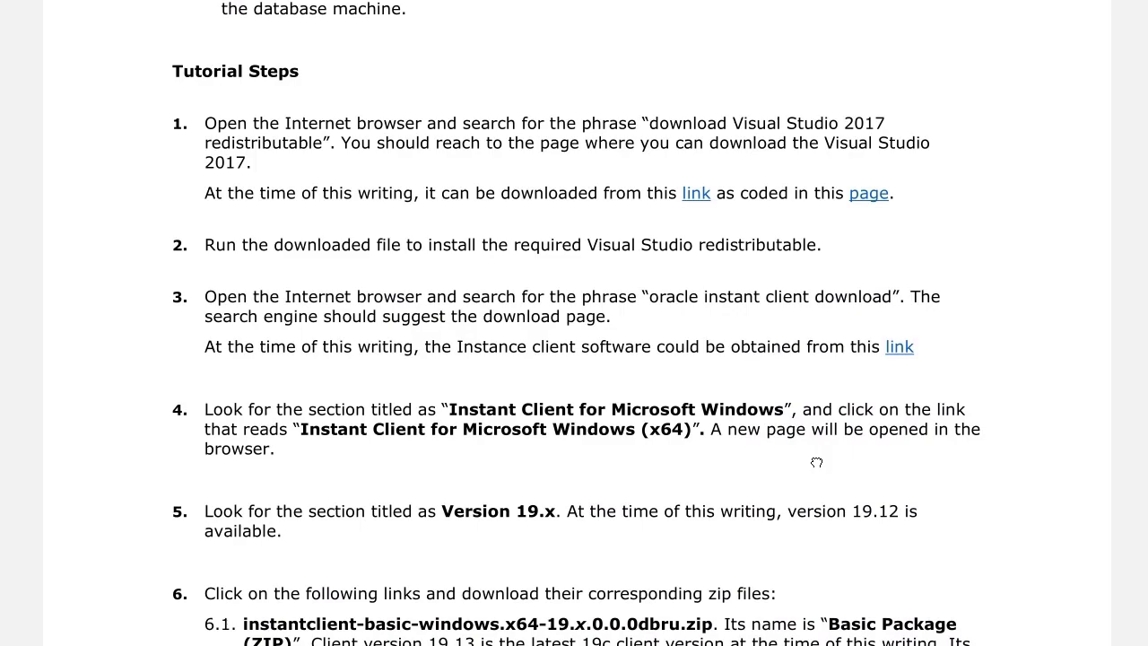
Follow the tutorial's step 3 link to Oracle's downloads and open the Instant Client for Microsoft Windows (x64) page
scroll(816, 462, "down", 5)
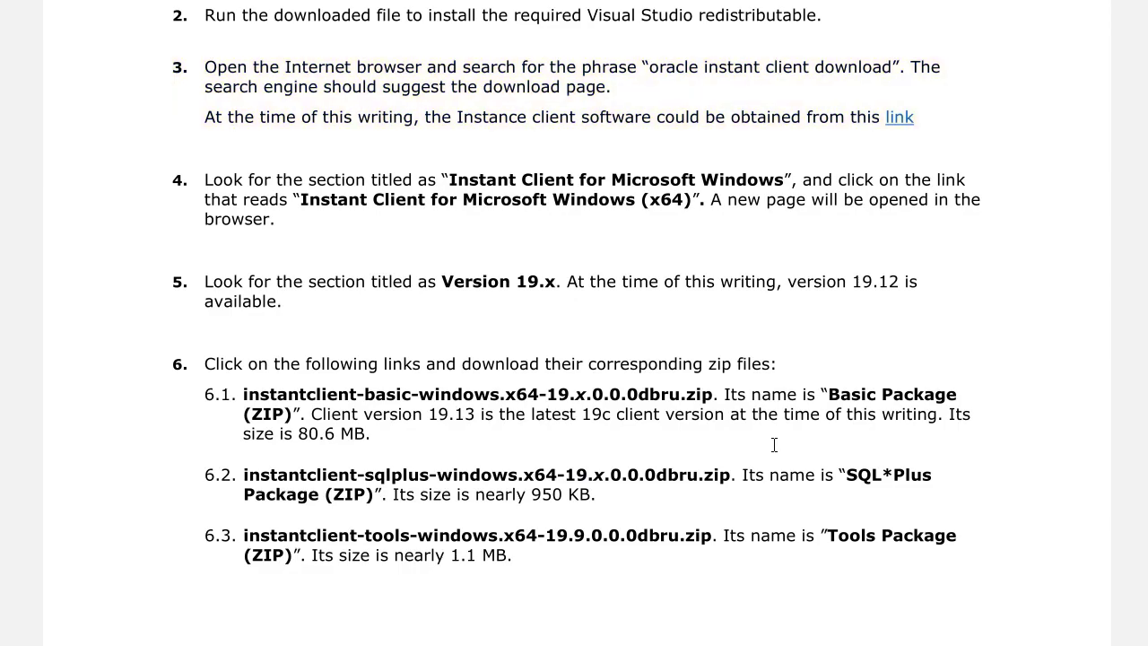
left_click(899, 119)
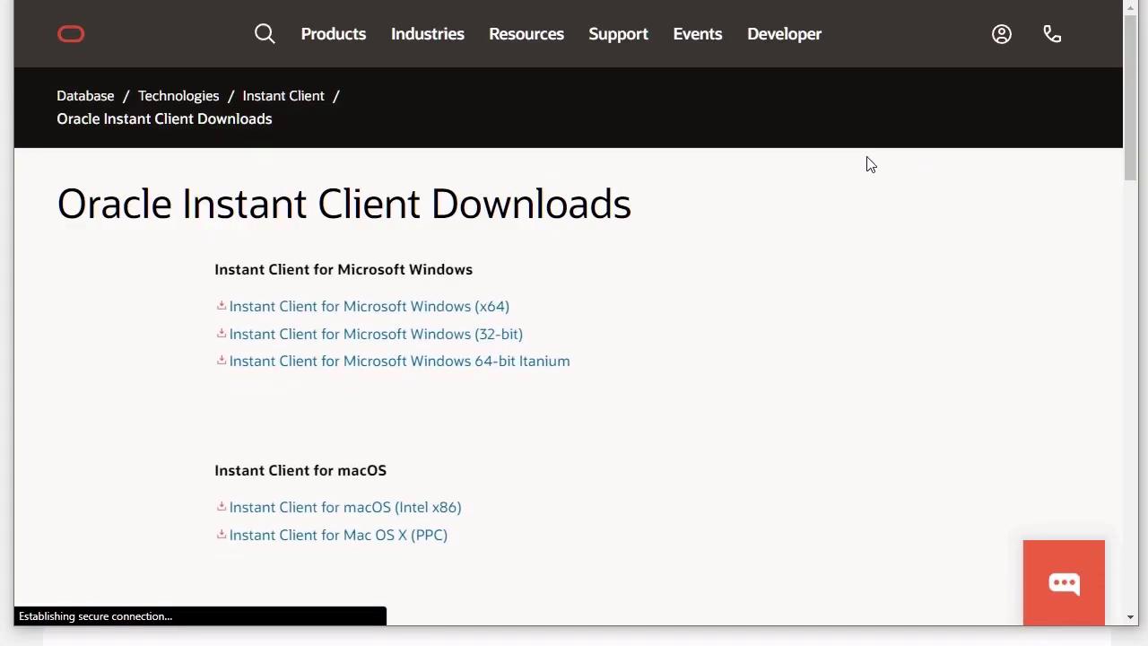
left_click(480, 309)
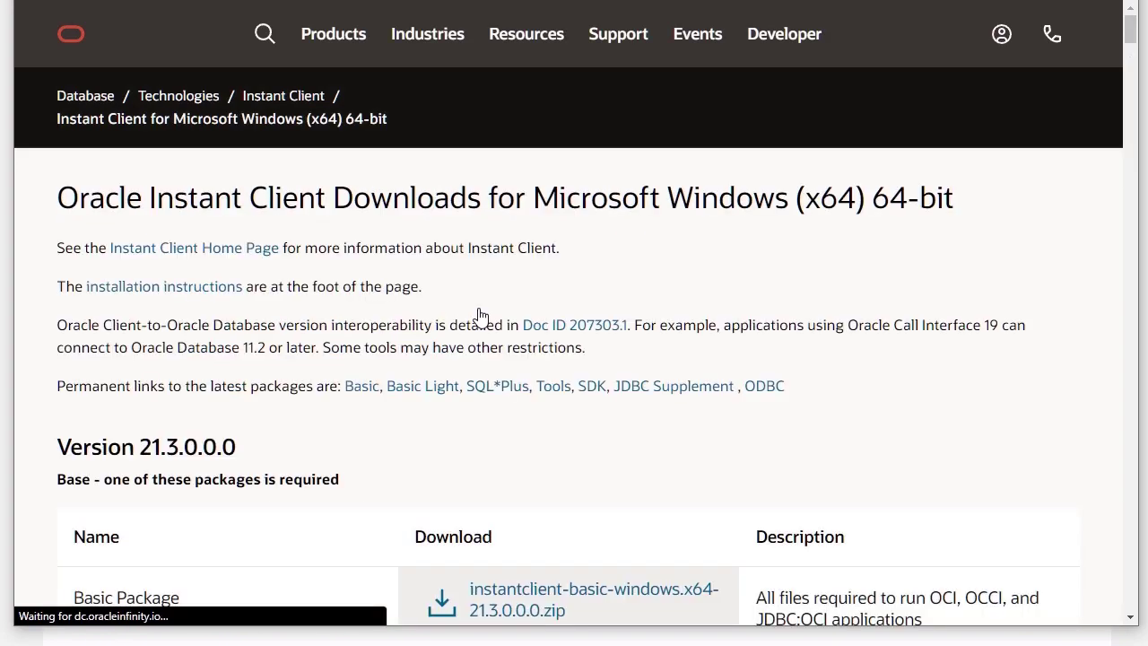
Find the Version 19.12.0.0.0 section and download the Basic Package, instantclient-basic-windows.x64-19.12.0.0.0dbru.zip
scroll(541, 341, "down", 4)
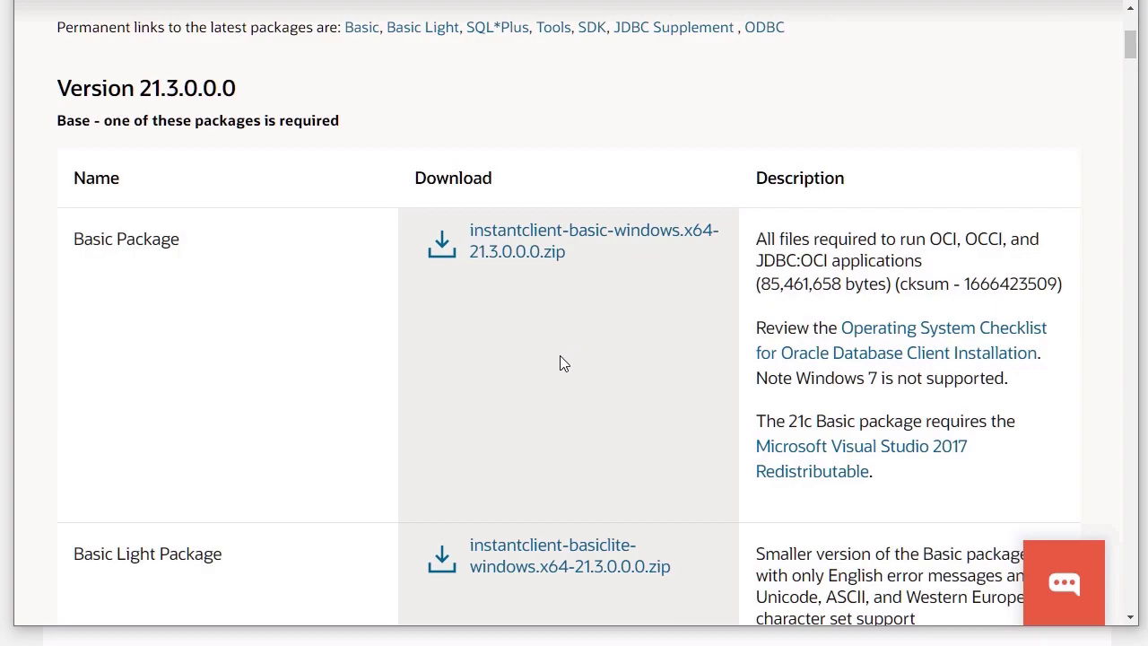
scroll(560, 359, "down", 7)
scroll(556, 374, "down", 10)
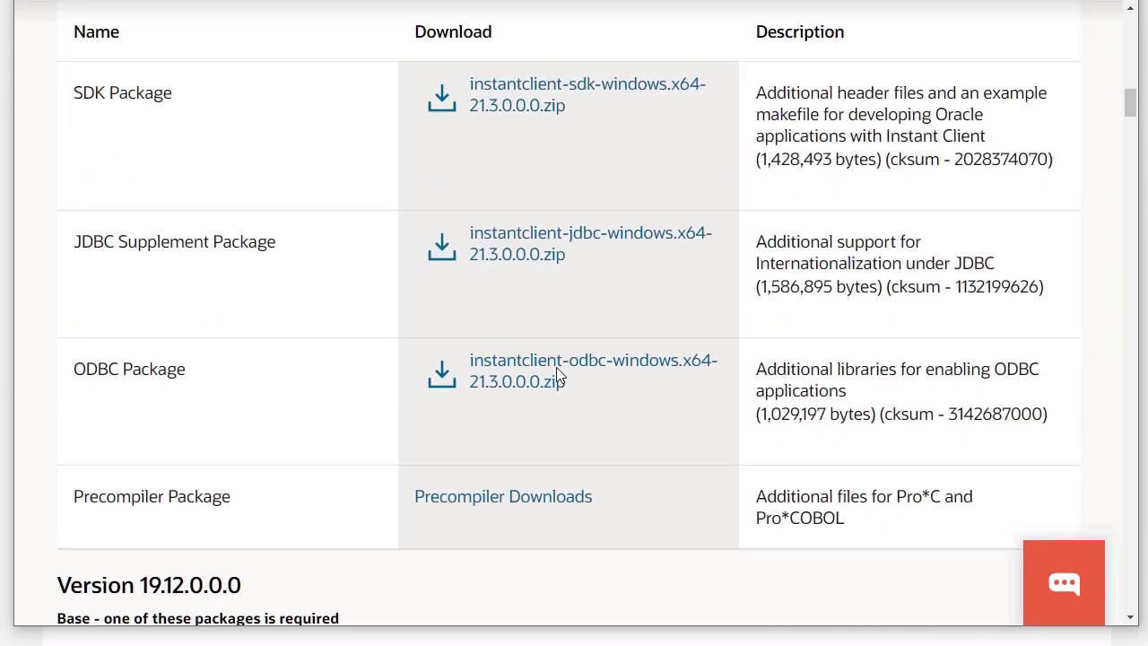
scroll(556, 374, "down", 1)
scroll(556, 375, "up", 1)
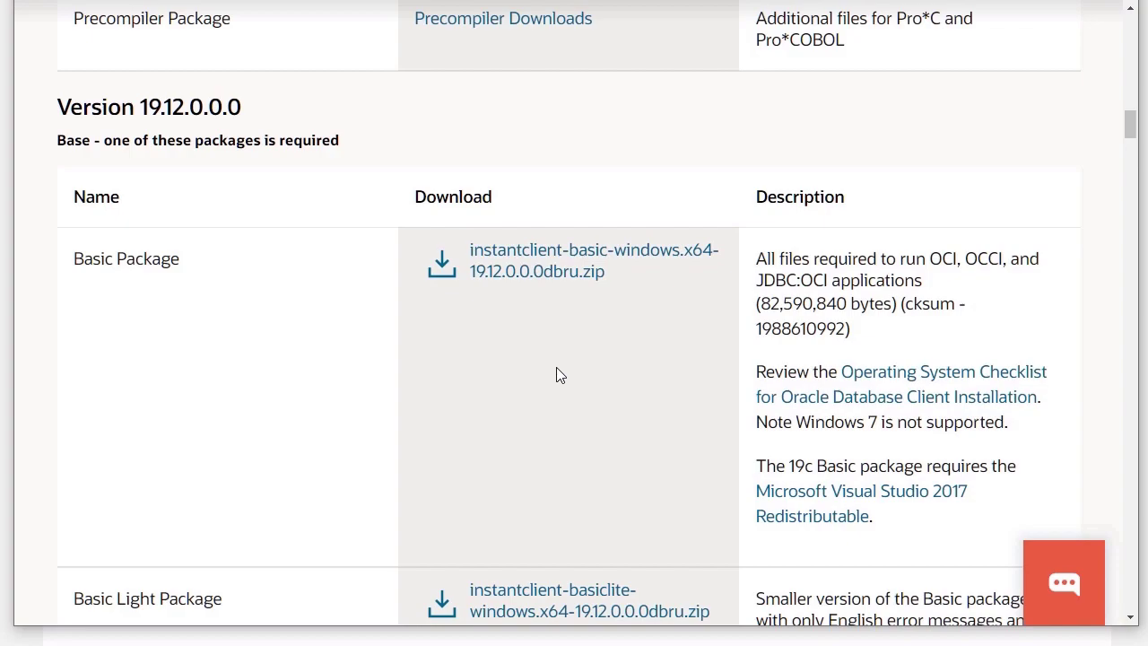
left_click(528, 274)
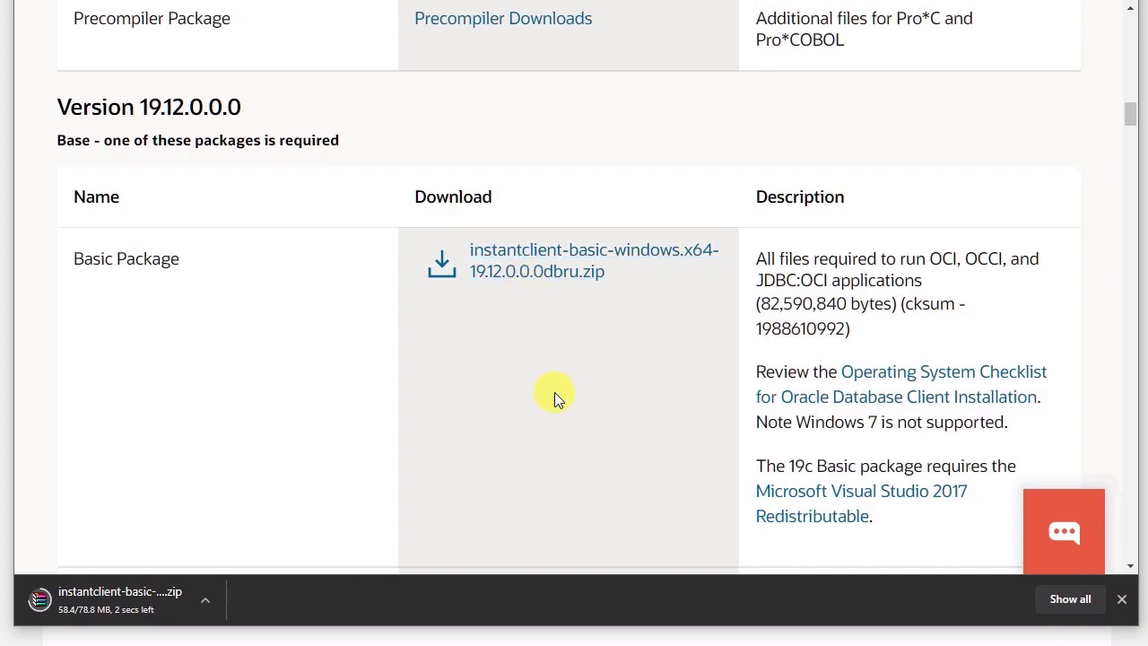
Download the SQL*Plus Package and Tools Package zip files for version 19.12.0.0.0
scroll(601, 428, "down", 3)
scroll(601, 428, "down", 9)
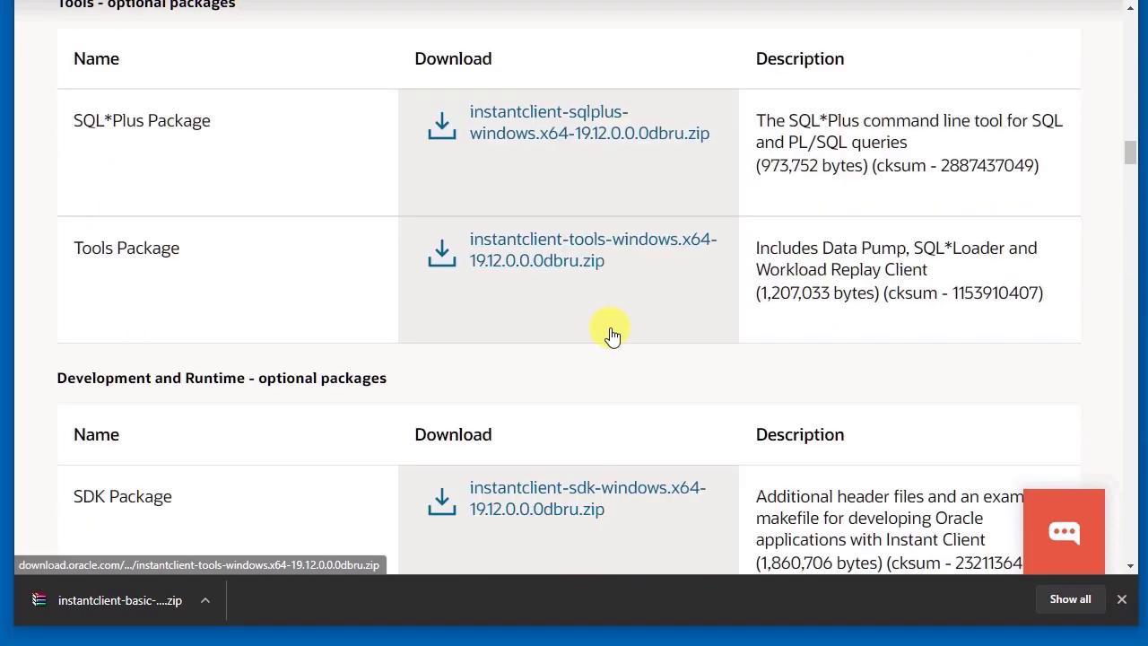
left_click(688, 135)
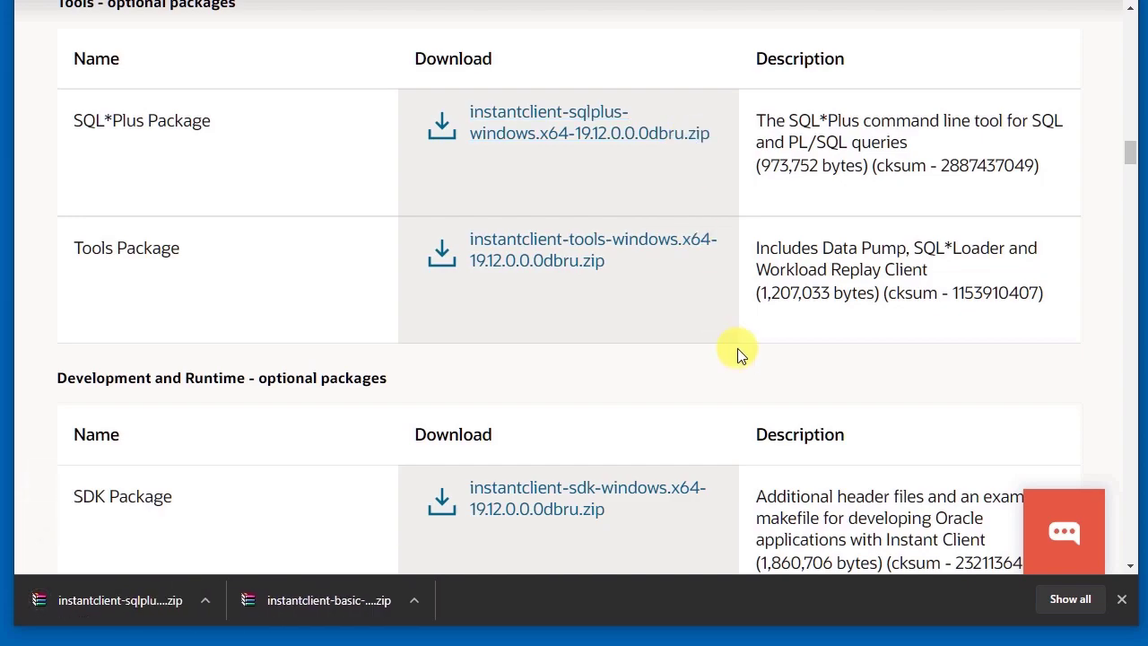
left_click(666, 251)
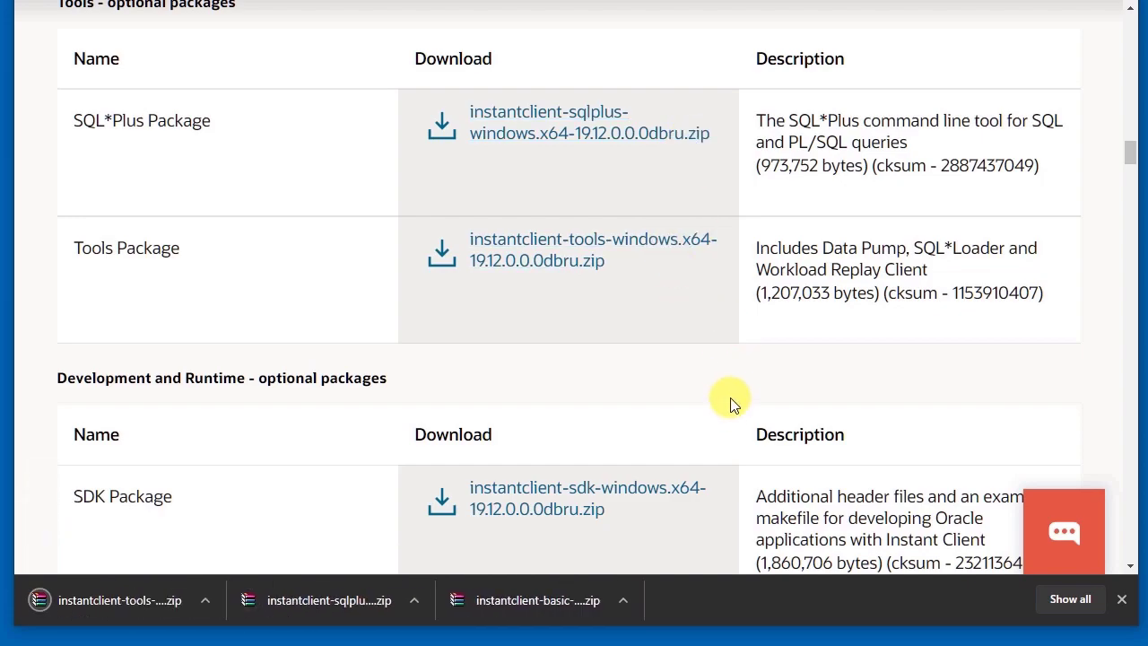
scroll(666, 371, "down", 4)
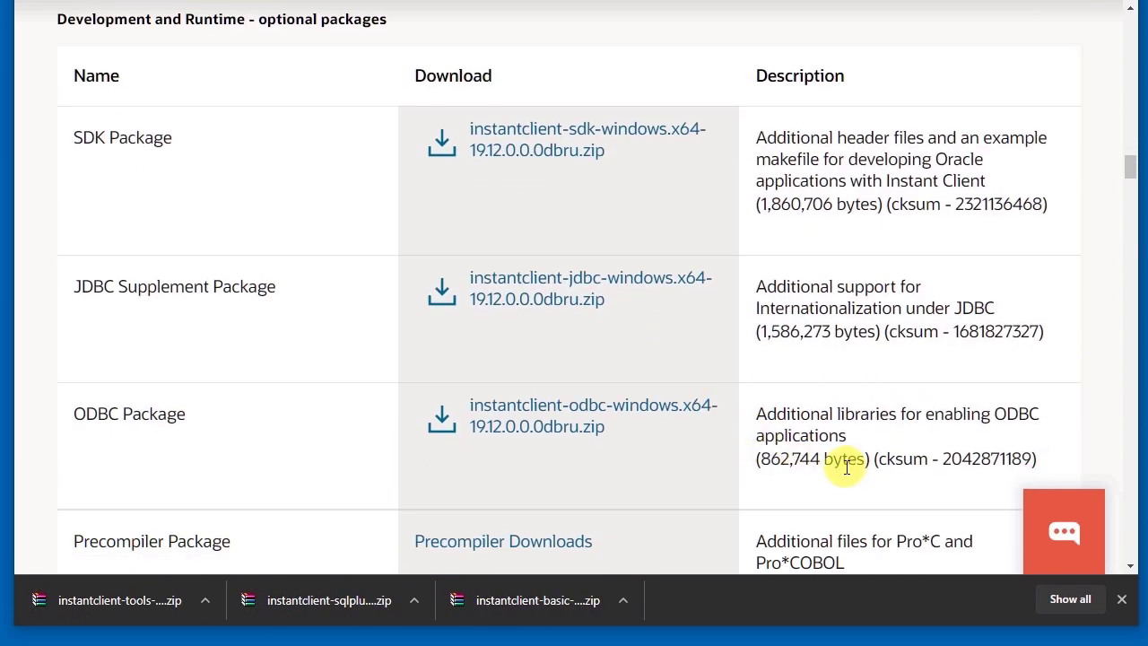
Show the downloaded basic package in its folder and cut the three instantclient zip files
left_click(622, 600)
left_click(655, 639)
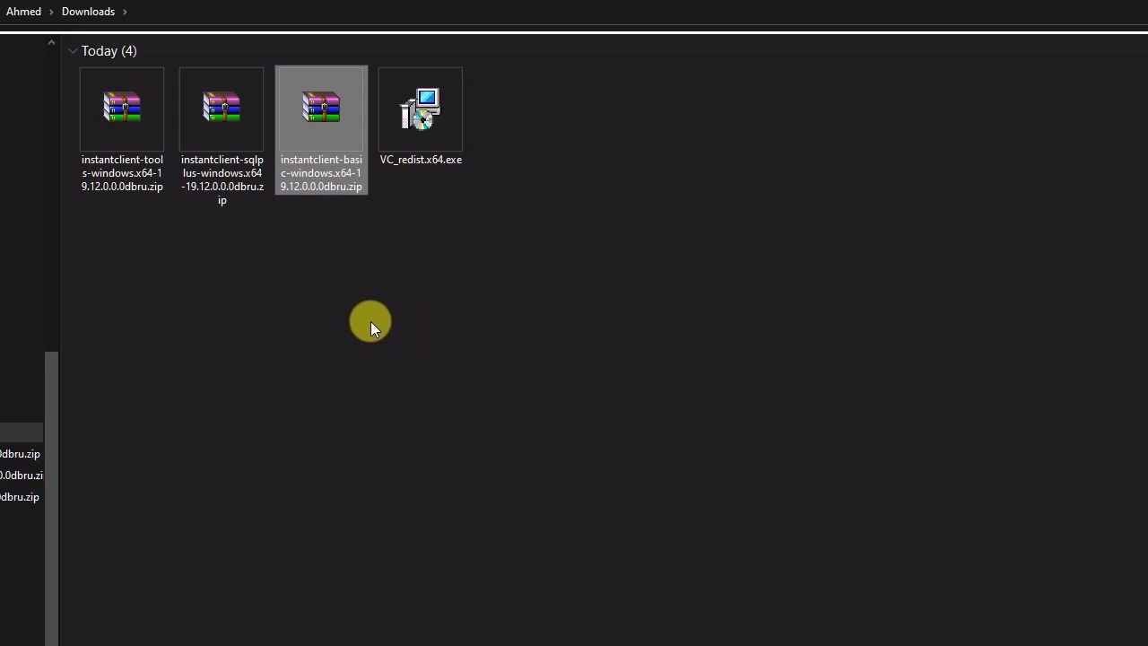
left_click_drag(355, 301, 144, 99)
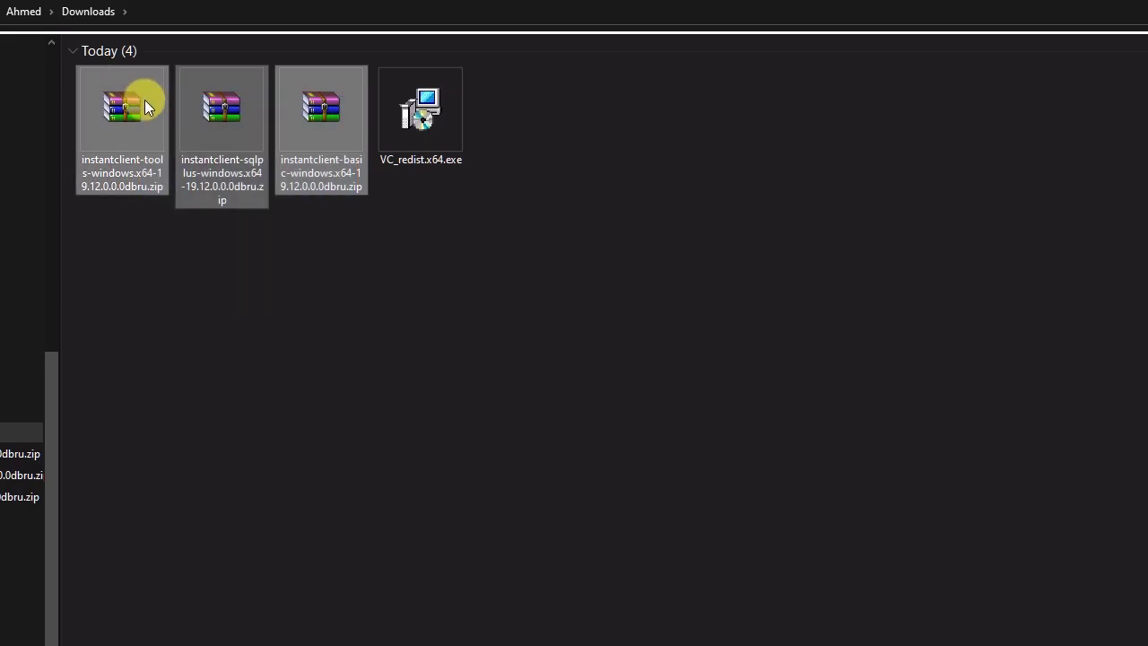
right_click(150, 110)
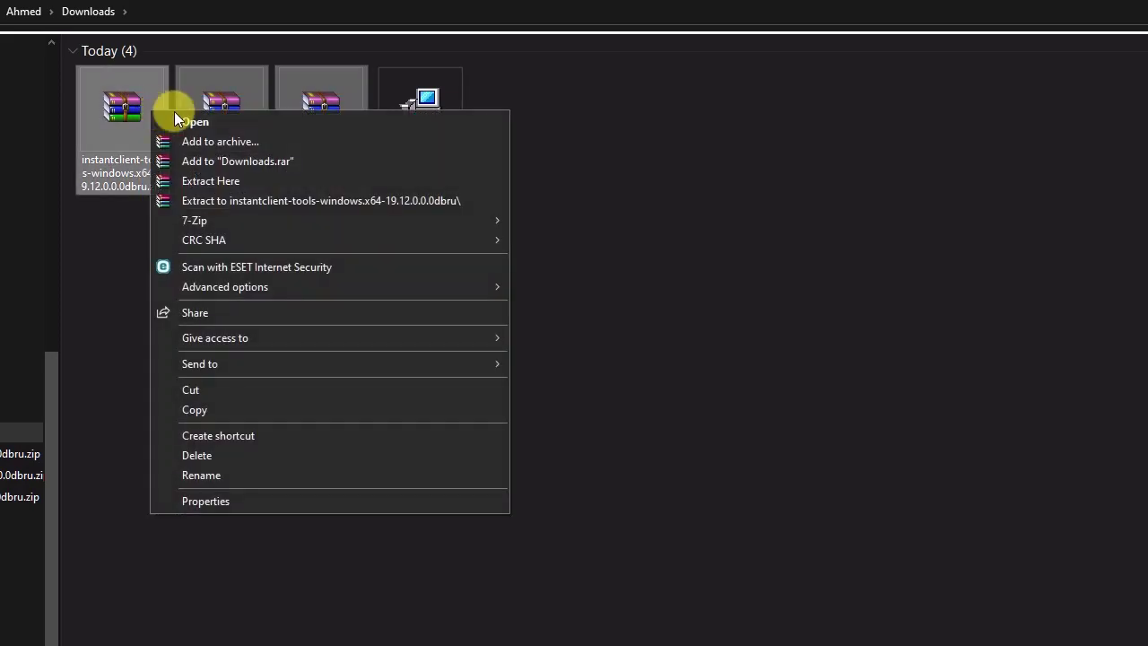
left_click(216, 389)
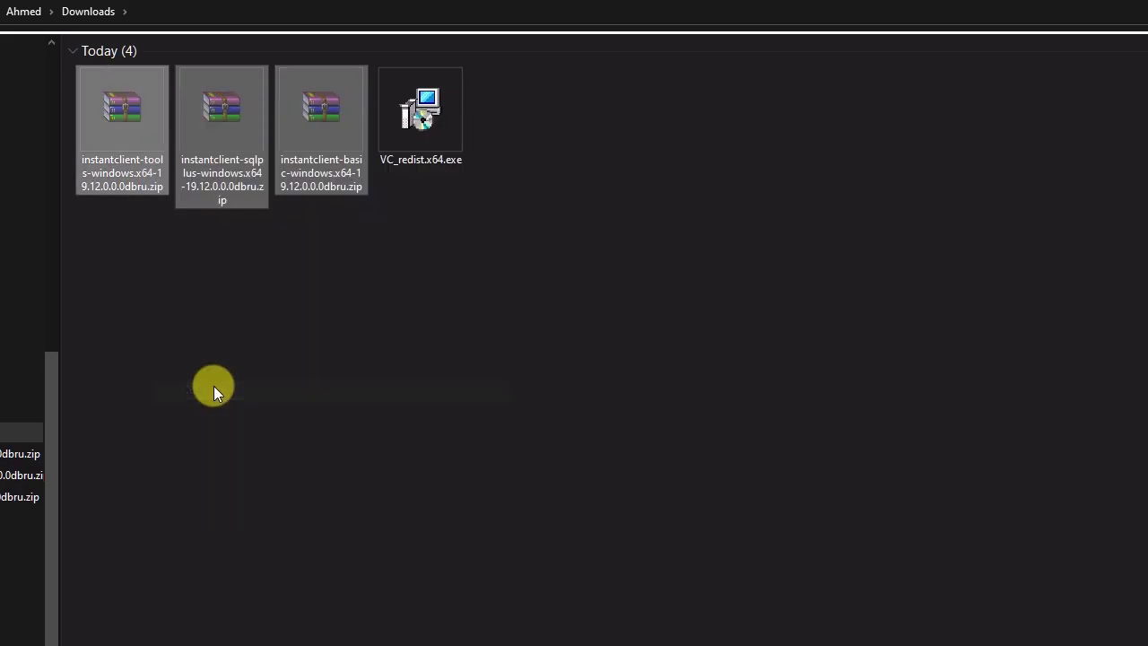
Paste the three instantclient zip files into the root of drive C:, granting administrator permission for each file
left_click(539, 17)
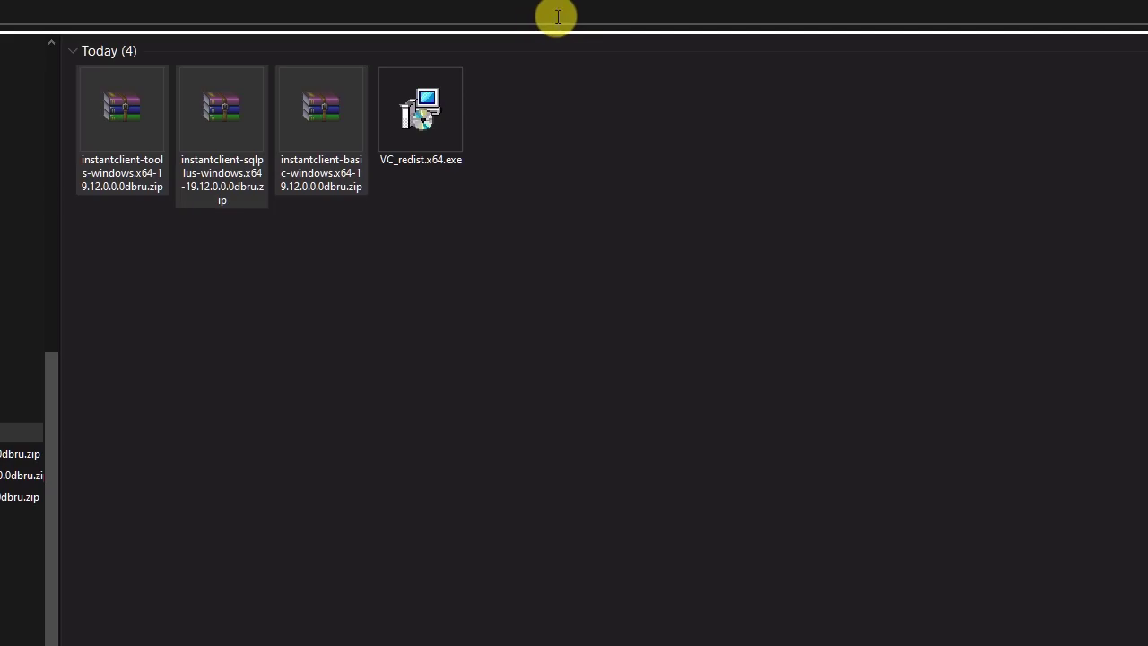
type("c:")
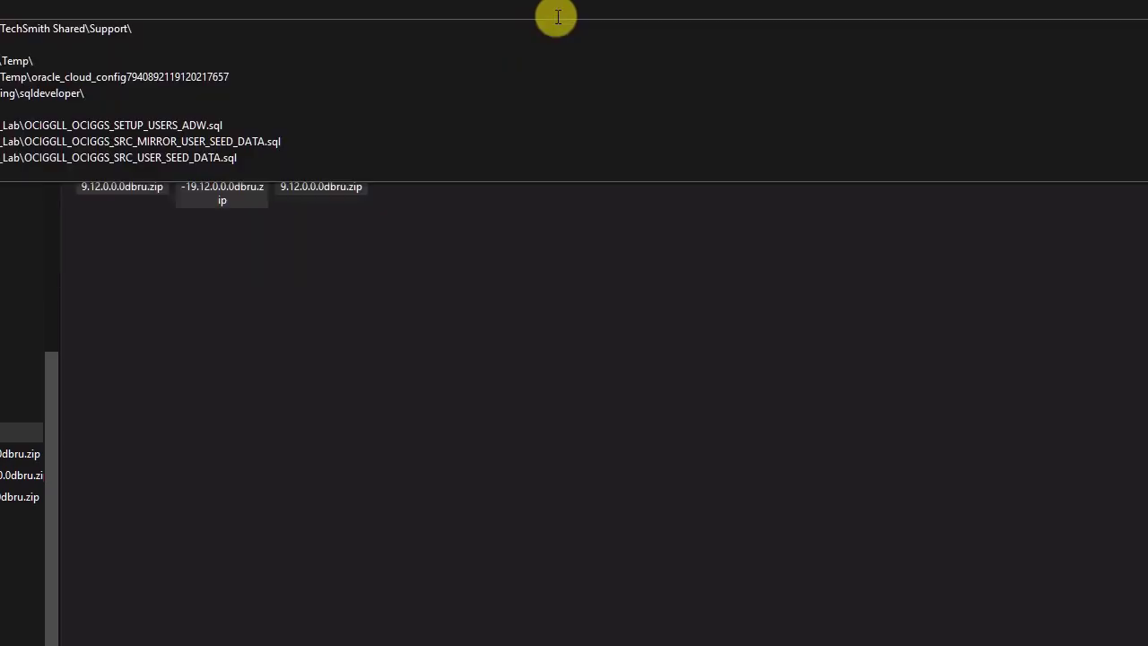
key("Return")
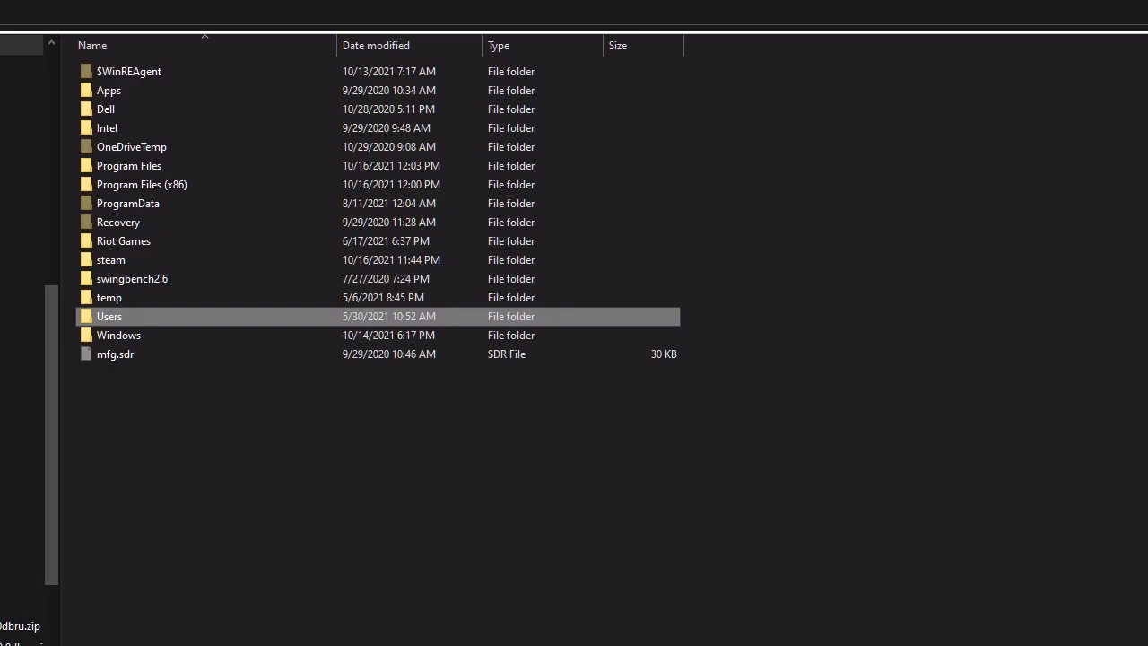
left_click(260, 406)
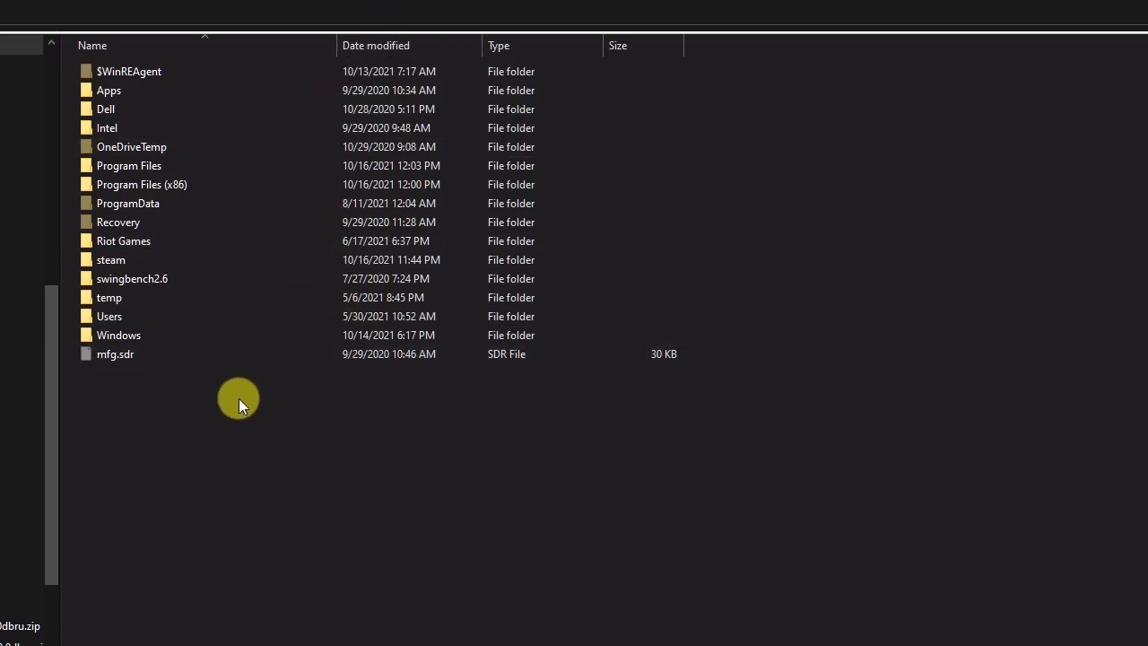
right_click(238, 399)
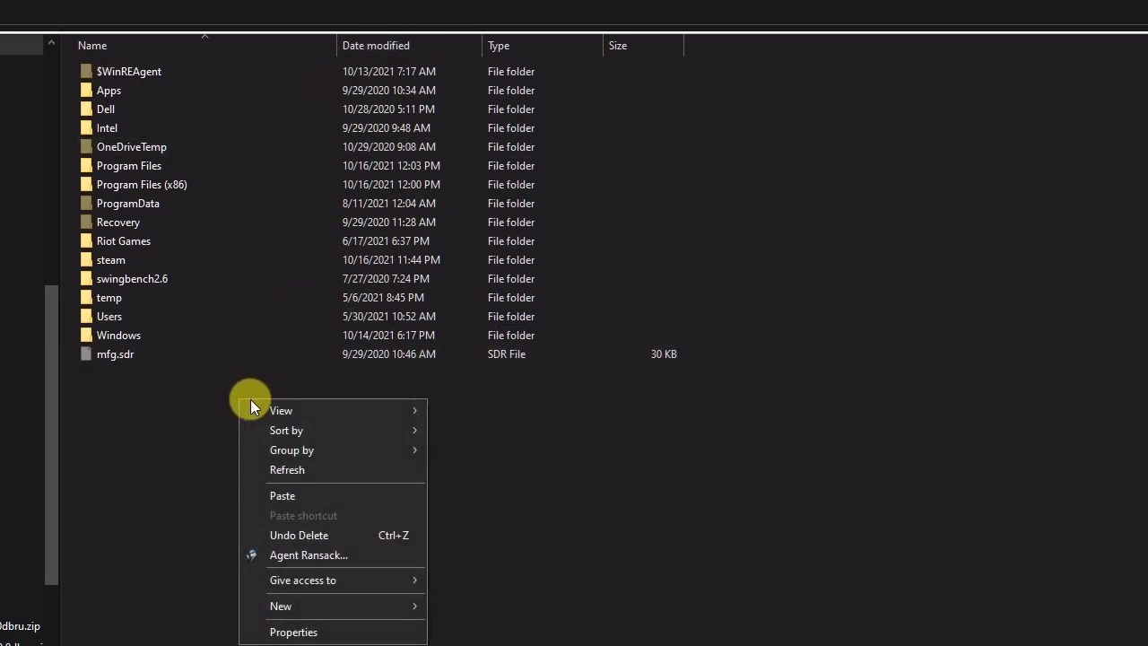
left_click(317, 497)
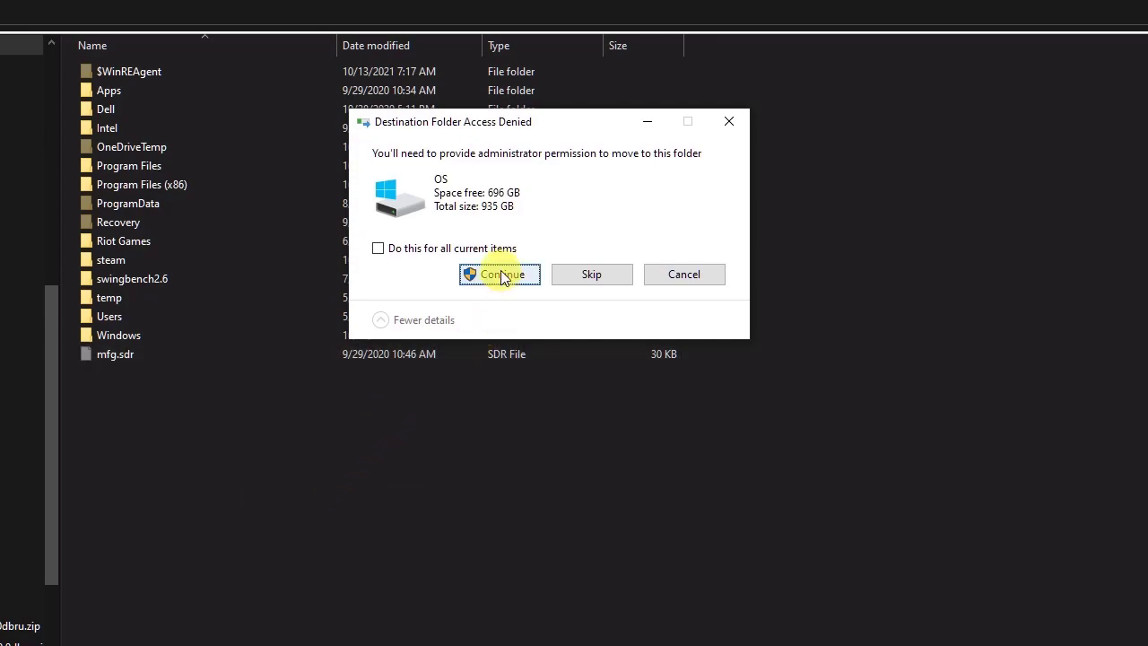
left_click(500, 276)
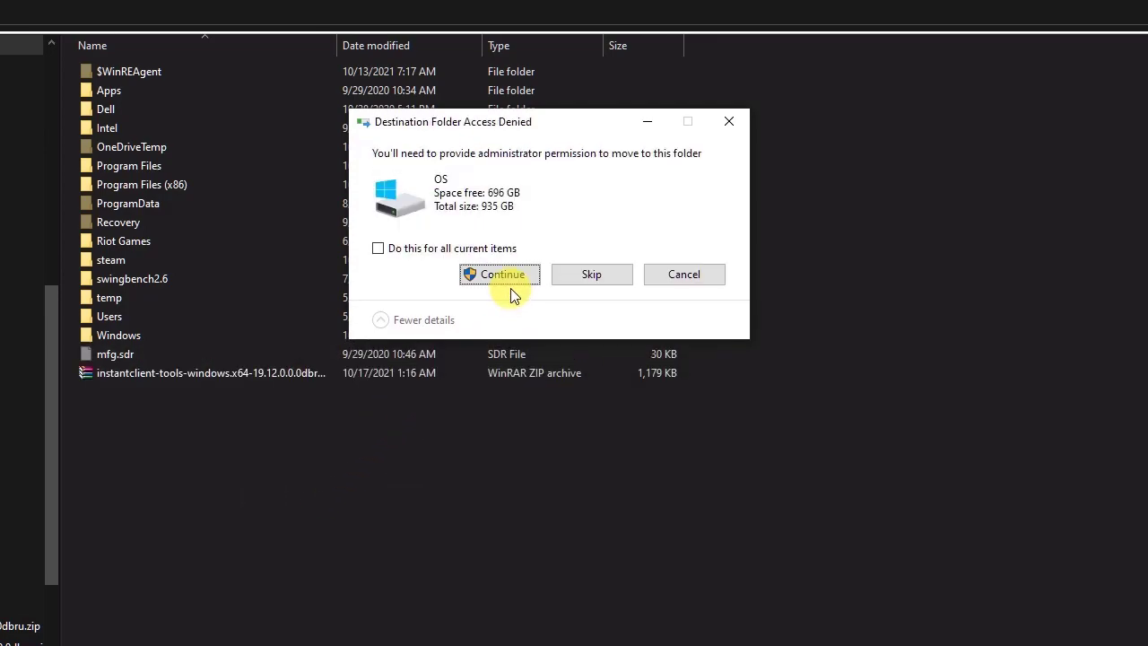
left_click(510, 288)
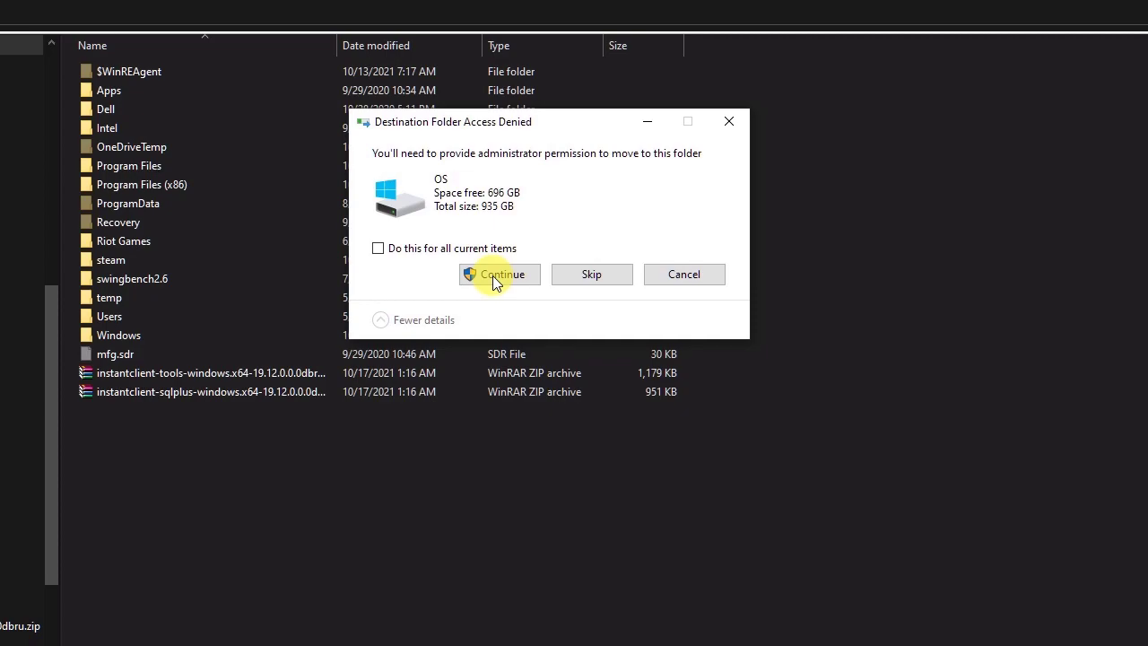
left_click(493, 278)
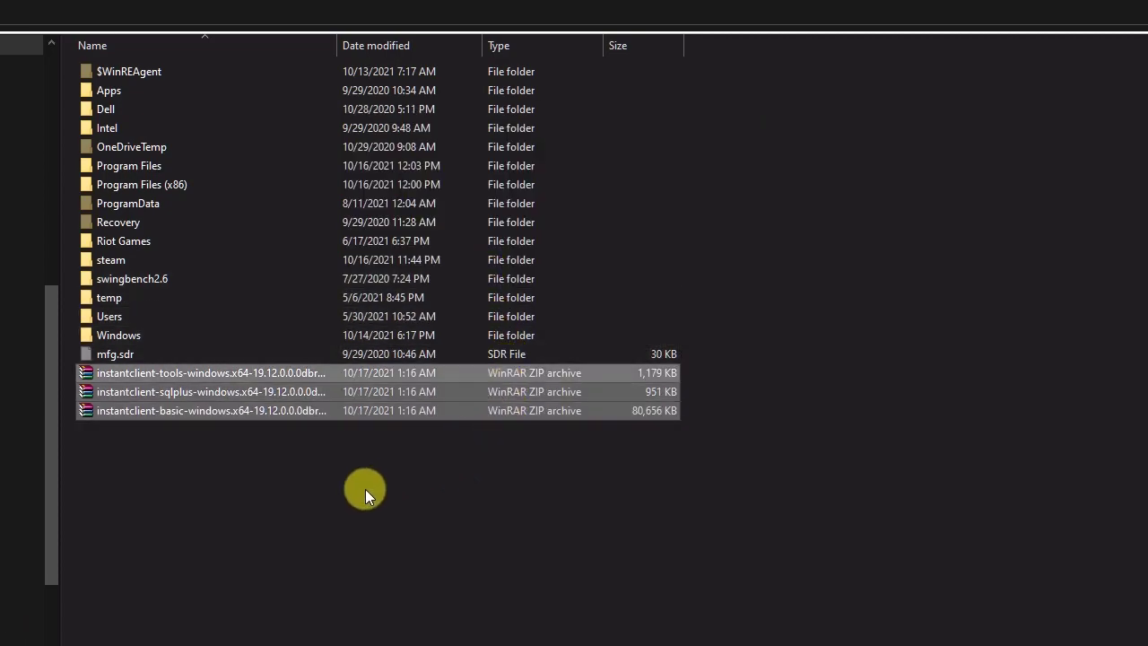
Extract the tools, sqlplus and basic instantclient archives in place on drive C:, allowing WinRAR to make changes
right_click(262, 393)
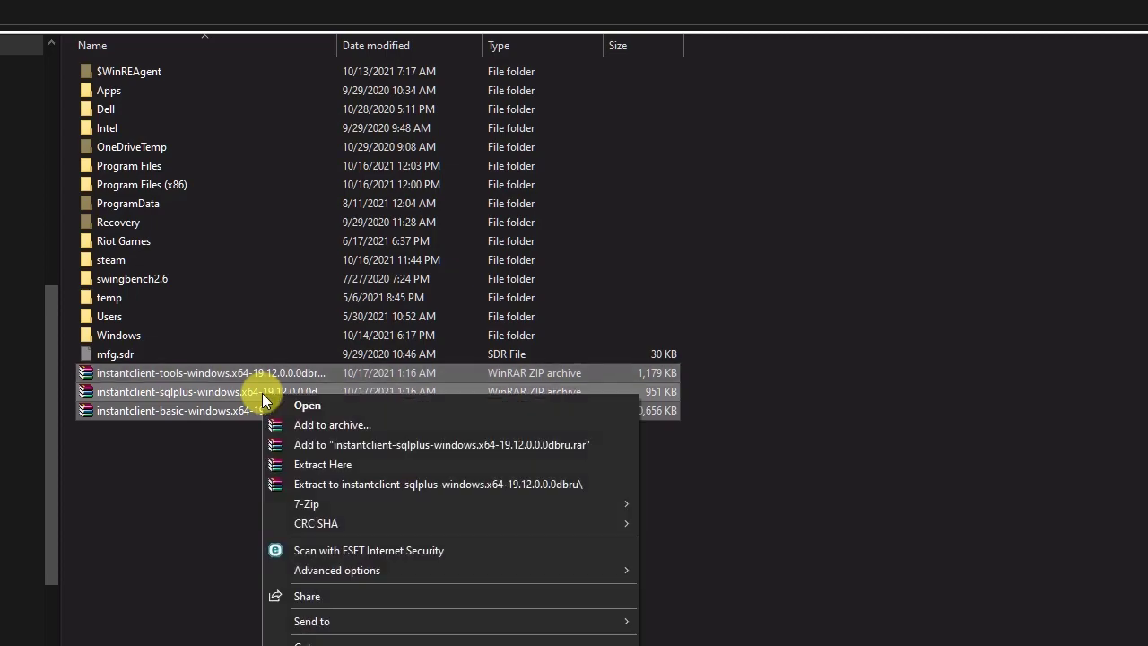
left_click(341, 466)
left_click(488, 474)
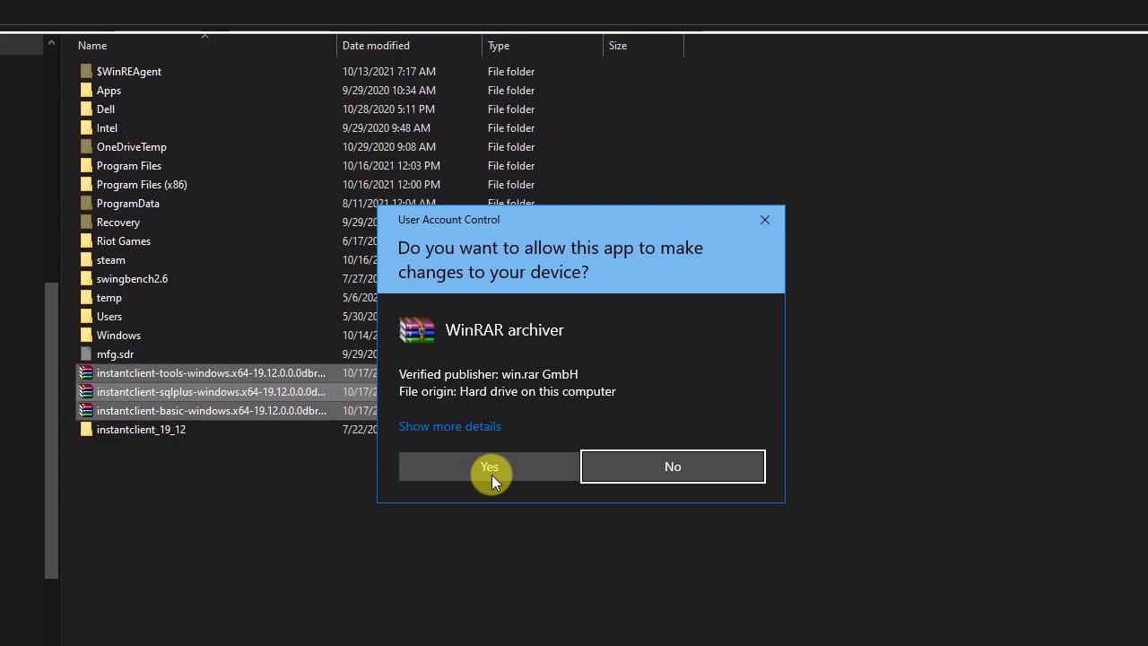
left_click(490, 473)
left_click(487, 468)
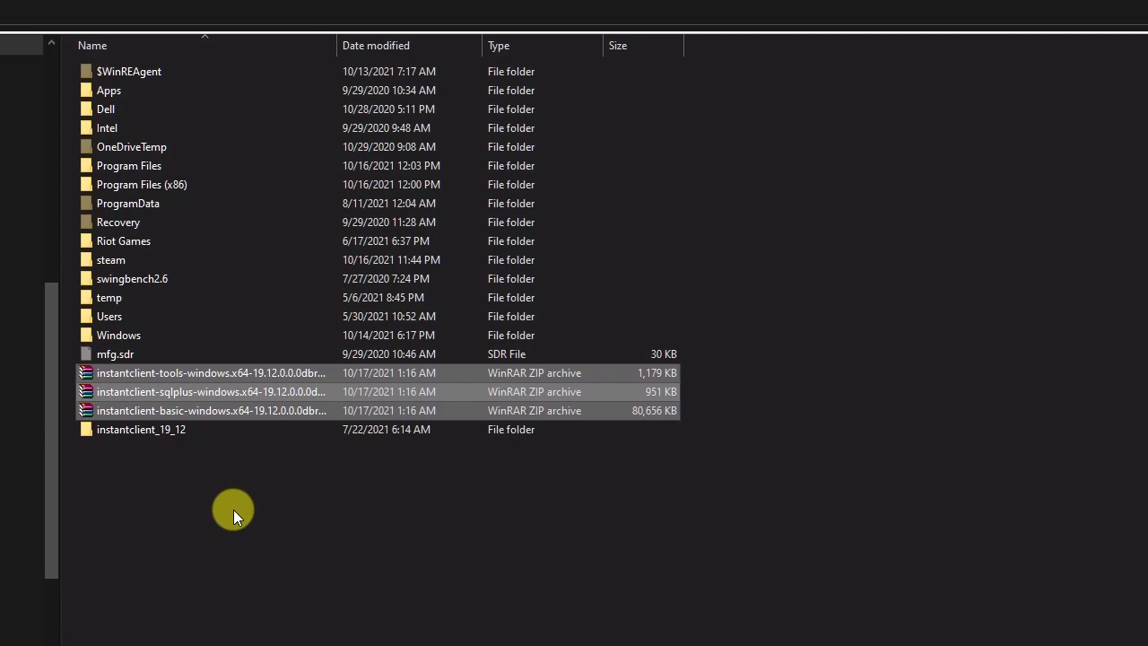
left_click(233, 509)
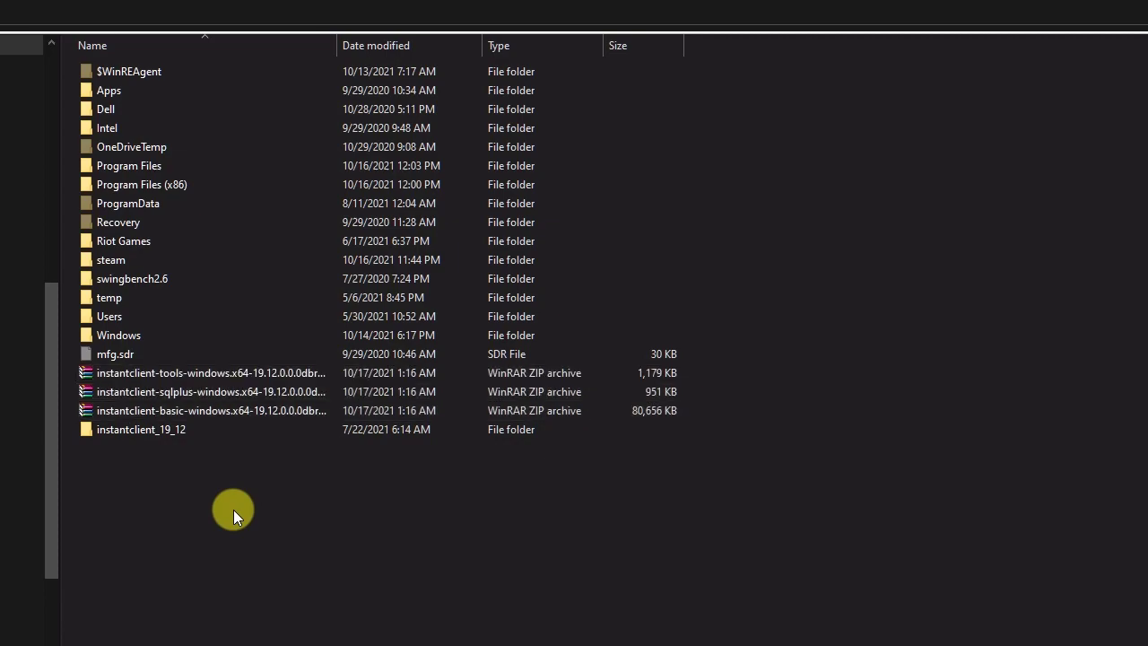
Delete the three instantclient zip archives from drive C:, keeping the instantclient_19_12 folder
left_click(260, 413)
key("shift+Up")
key("shift+Up")
key("Delete")
left_click(594, 376)
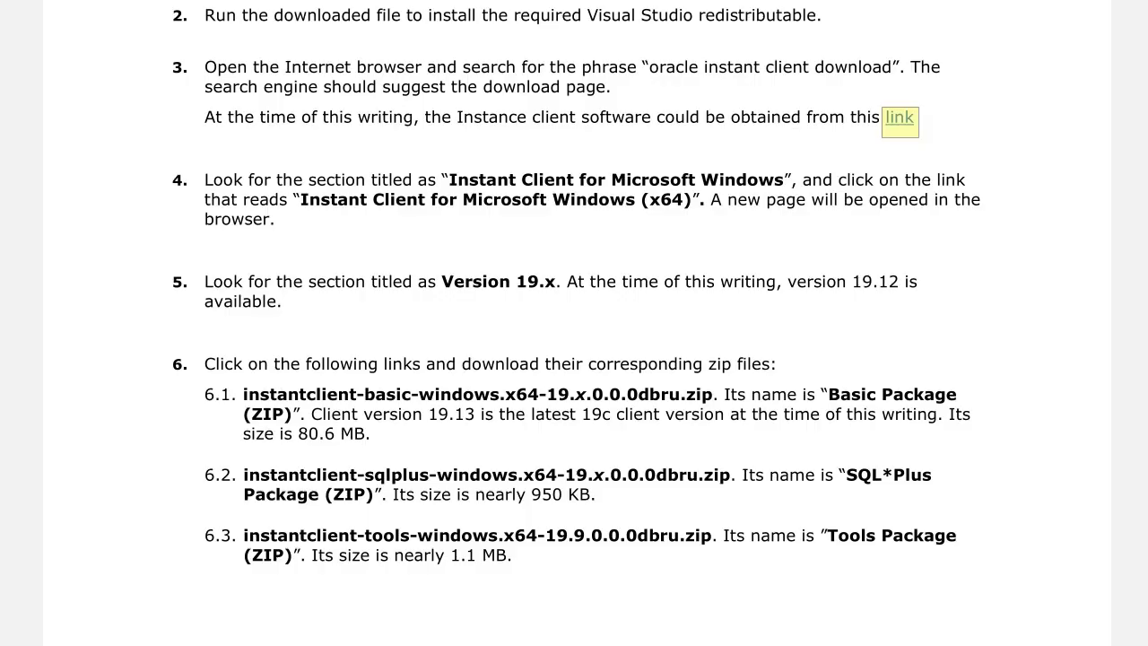
Review the tutorial's step 9 instructions for adding the instant client directory to the PATH environment variable
scroll(574, 323, "down", 17)
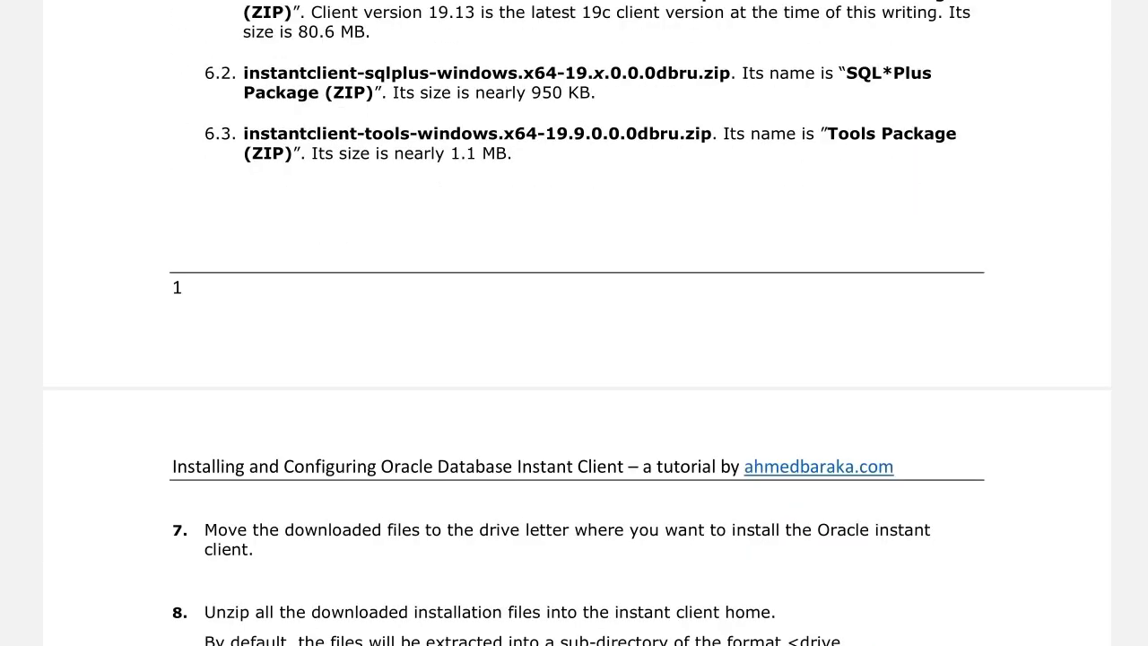
scroll(574, 323, "down", 3)
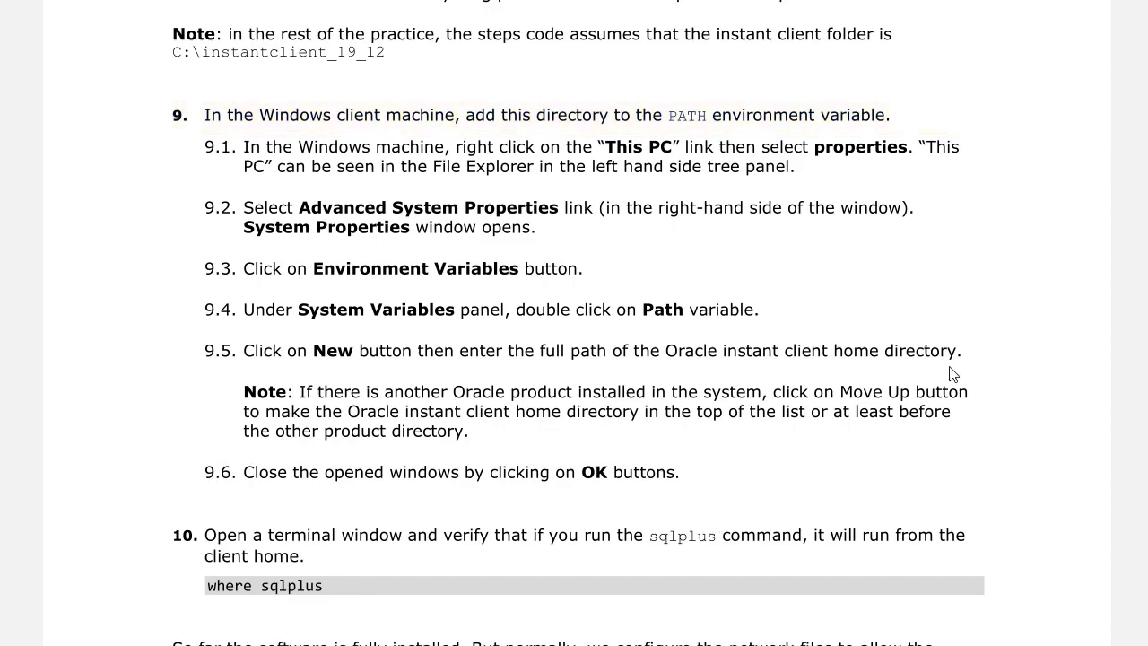
Copy the instant client folder path C:\instantclient_19_12 from the note above step 9 of the tutorial
left_click_drag(176, 52, 387, 52)
right_click(371, 55)
left_click(414, 72)
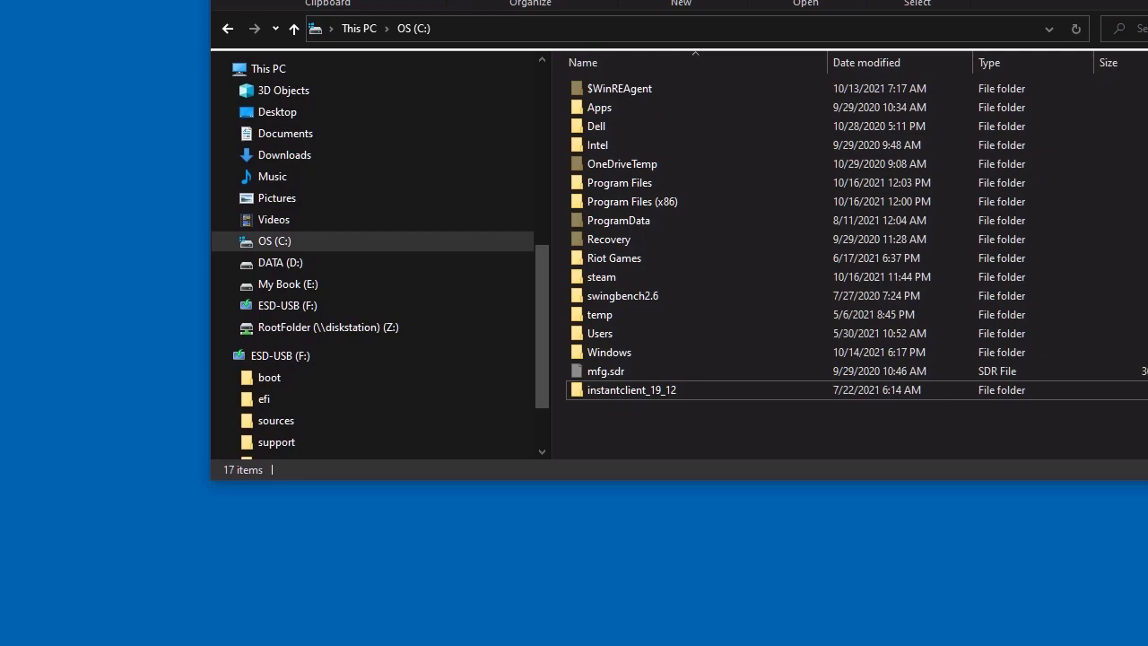
Open the computer's advanced system settings from the properties of This PC and clear away the other windows
left_click(375, 71)
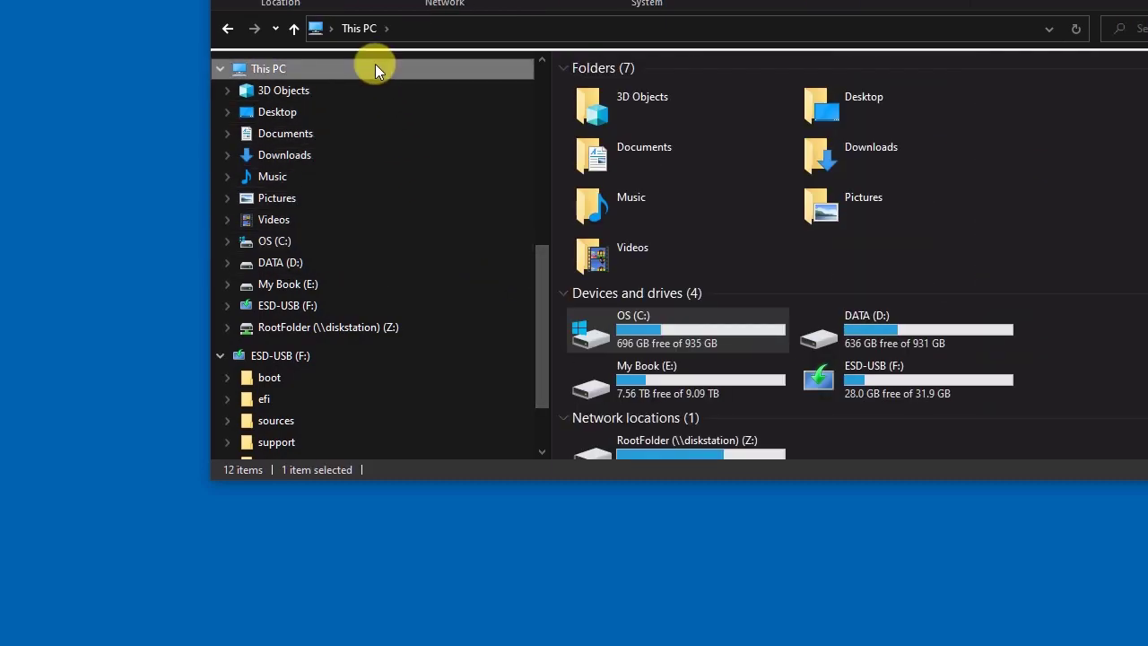
right_click(375, 71)
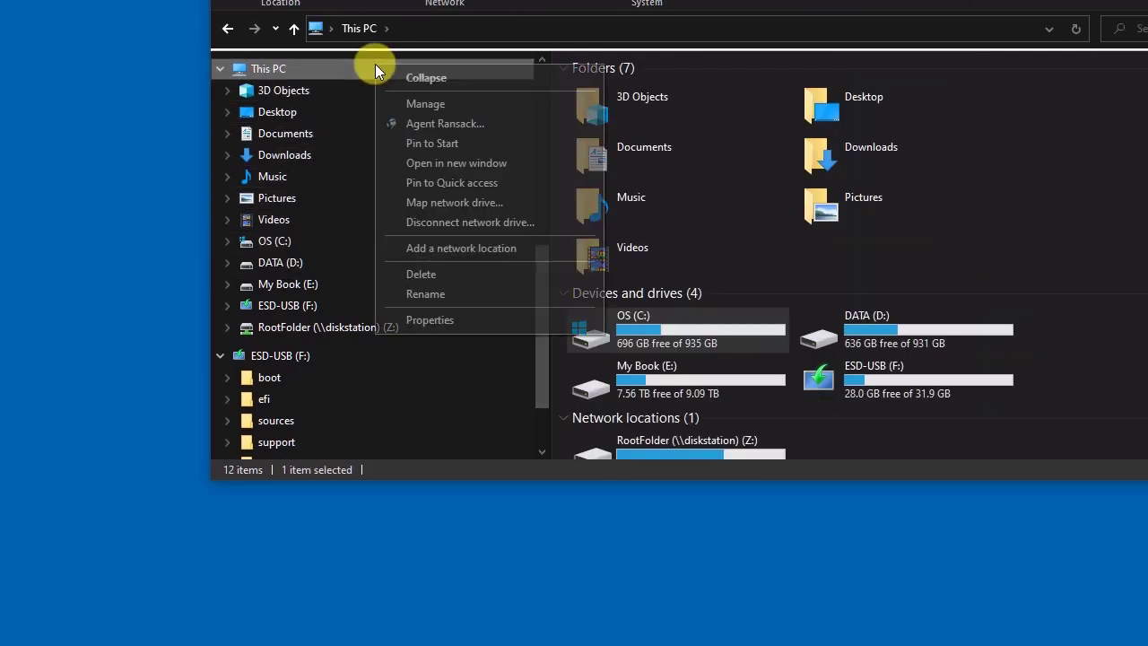
left_click(486, 316)
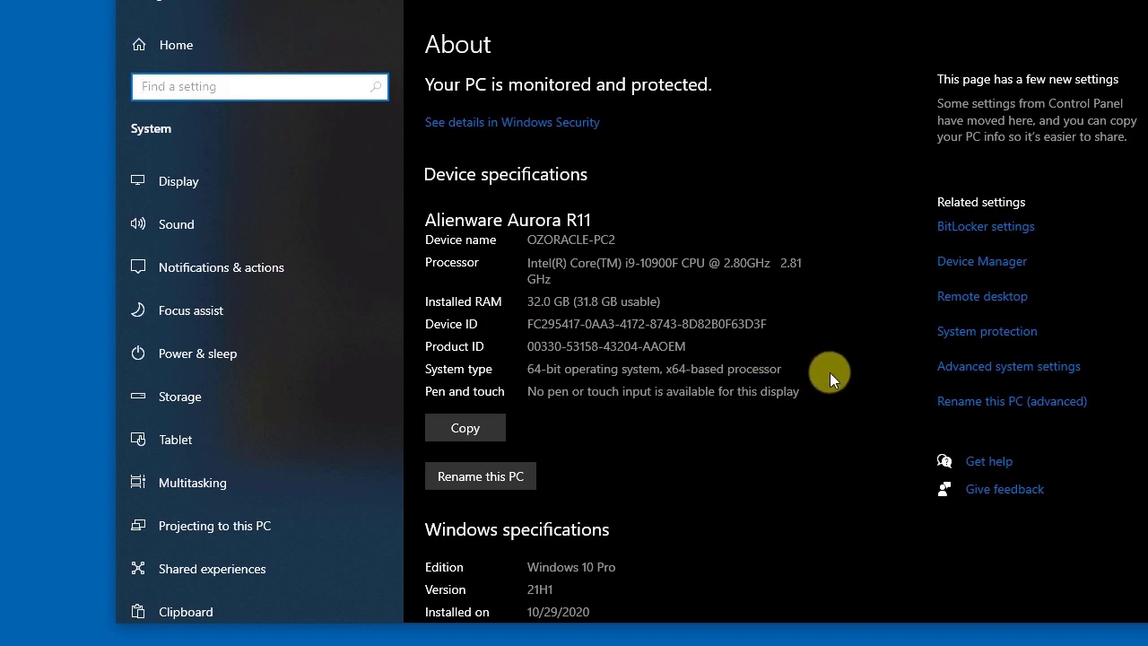
left_click(963, 371)
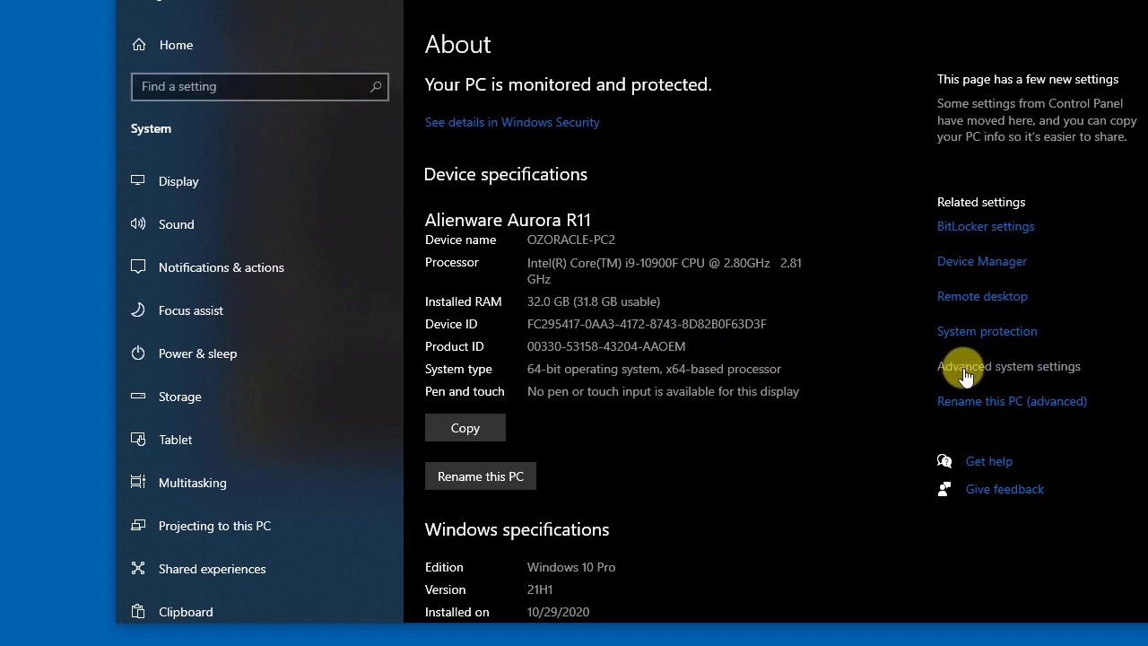
left_click_drag(215, 72, 727, 102)
left_click(1065, 1)
left_click(1065, 1)
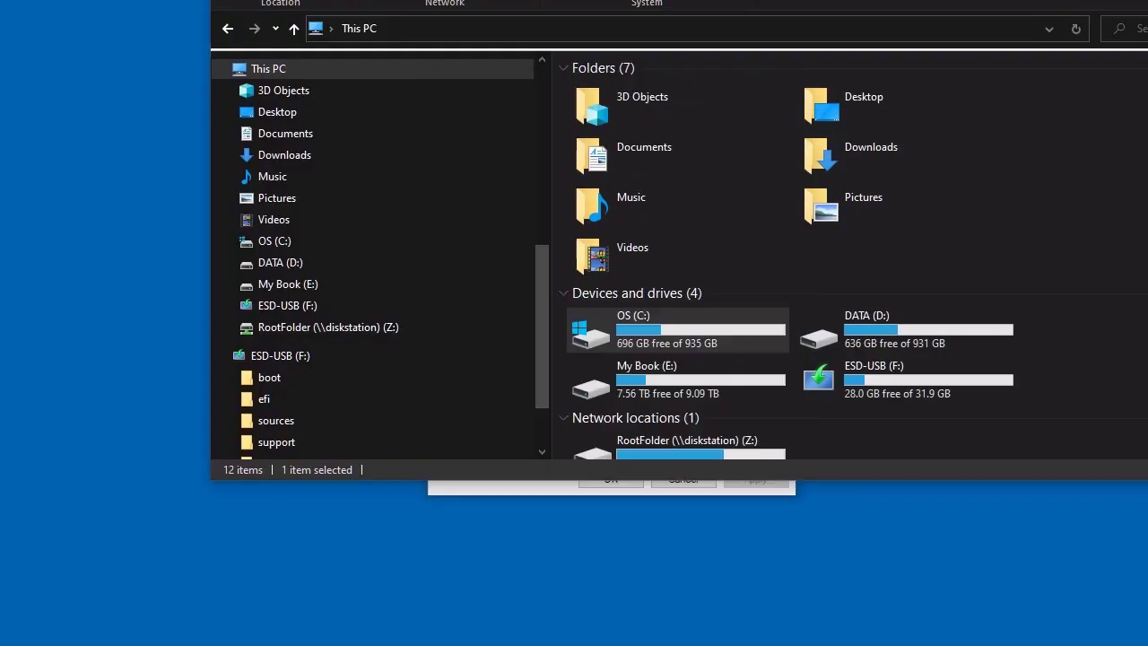
left_click_drag(645, 86, 581, 74)
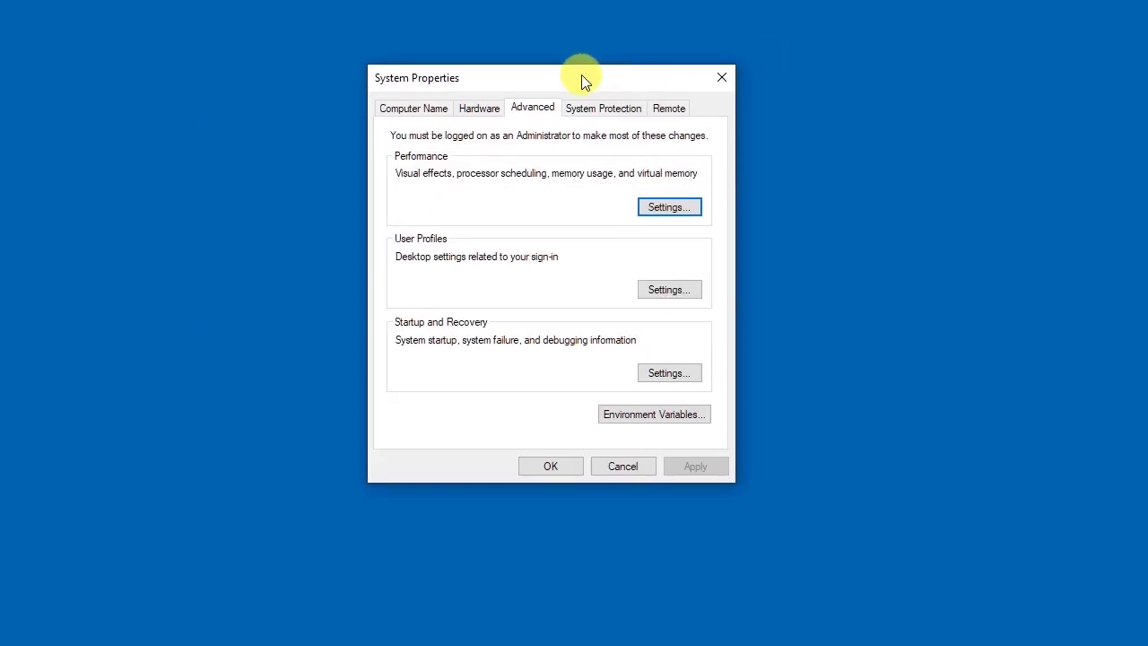
Add C:\instantclient_19_12 as a new entry in the system Path environment variable and save the change
left_click(691, 418)
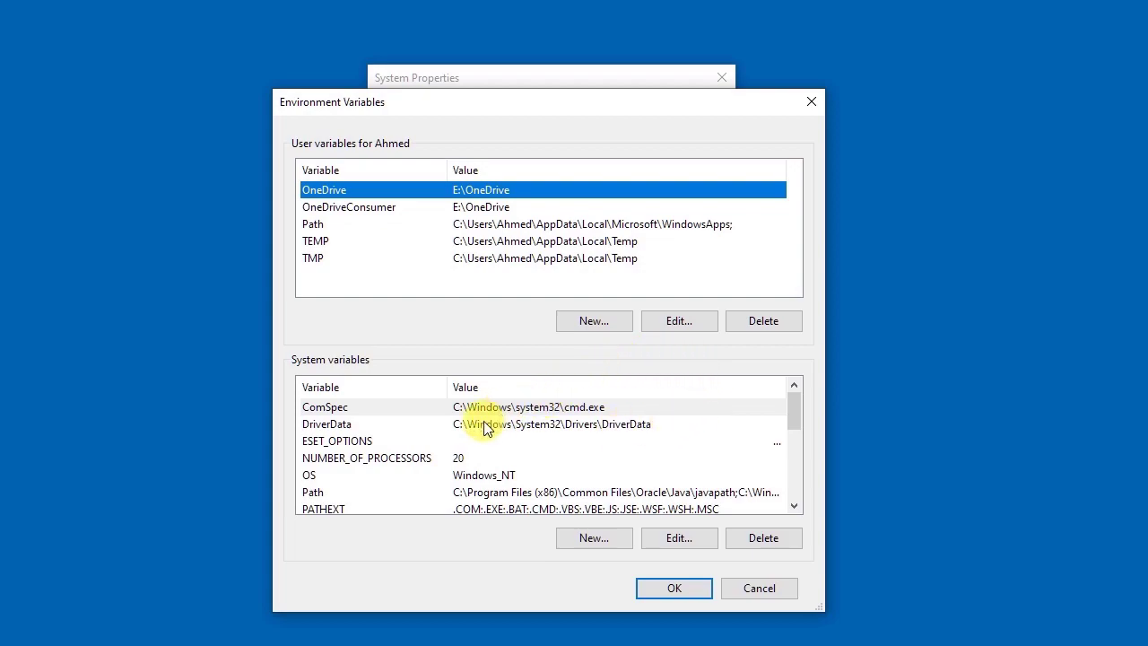
left_click(376, 495)
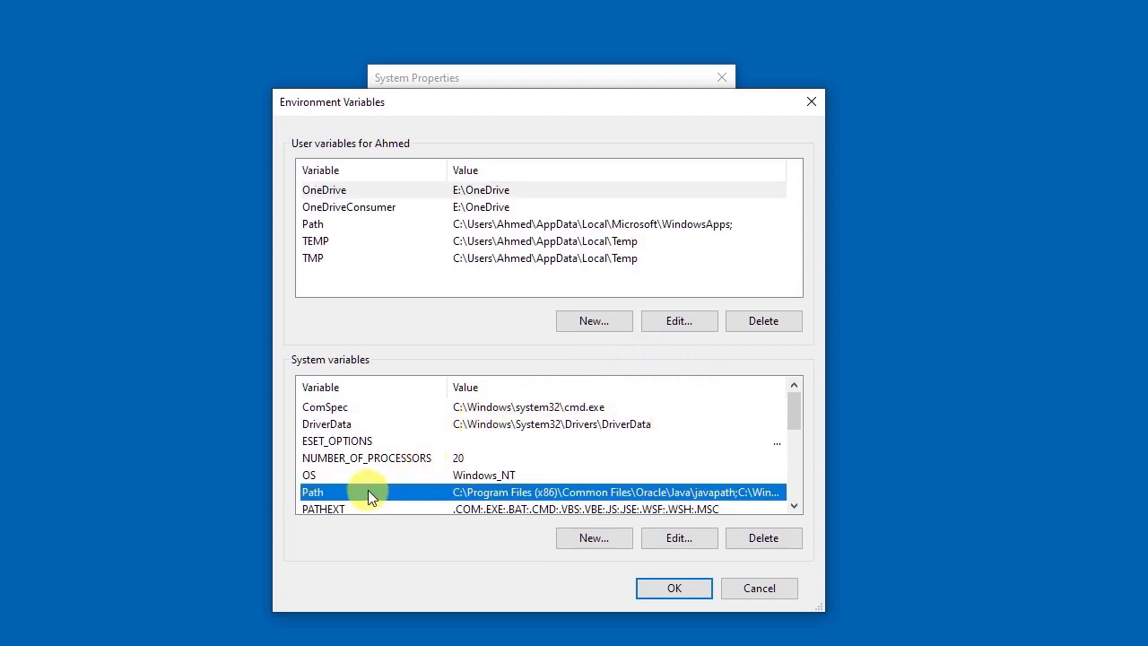
double_click(368, 491)
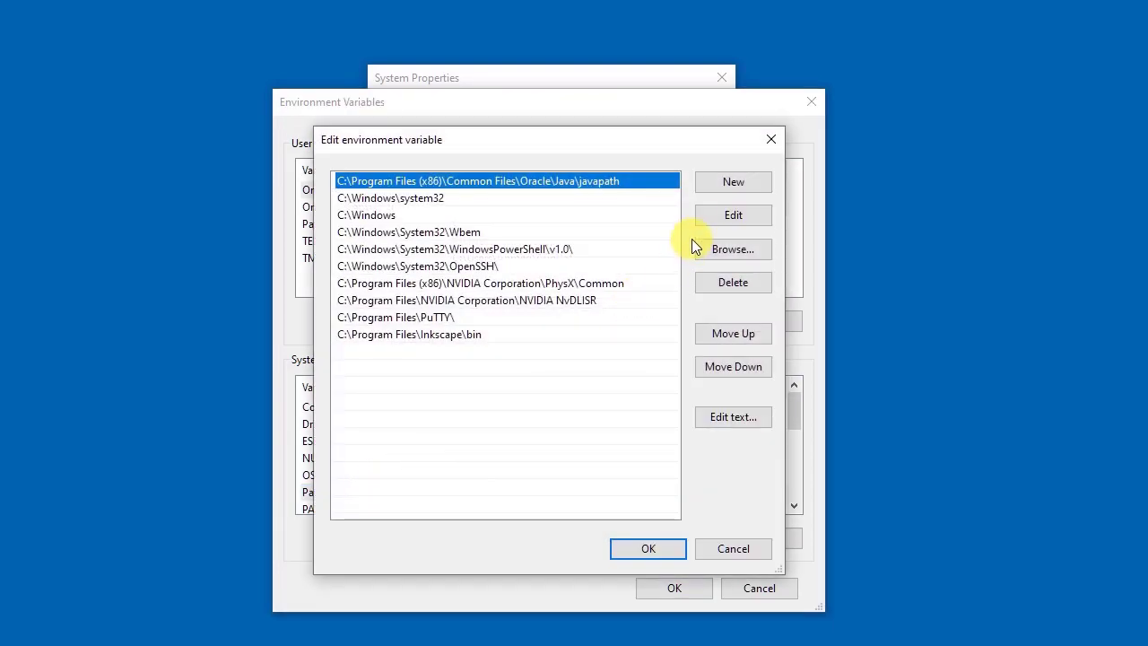
left_click(722, 183)
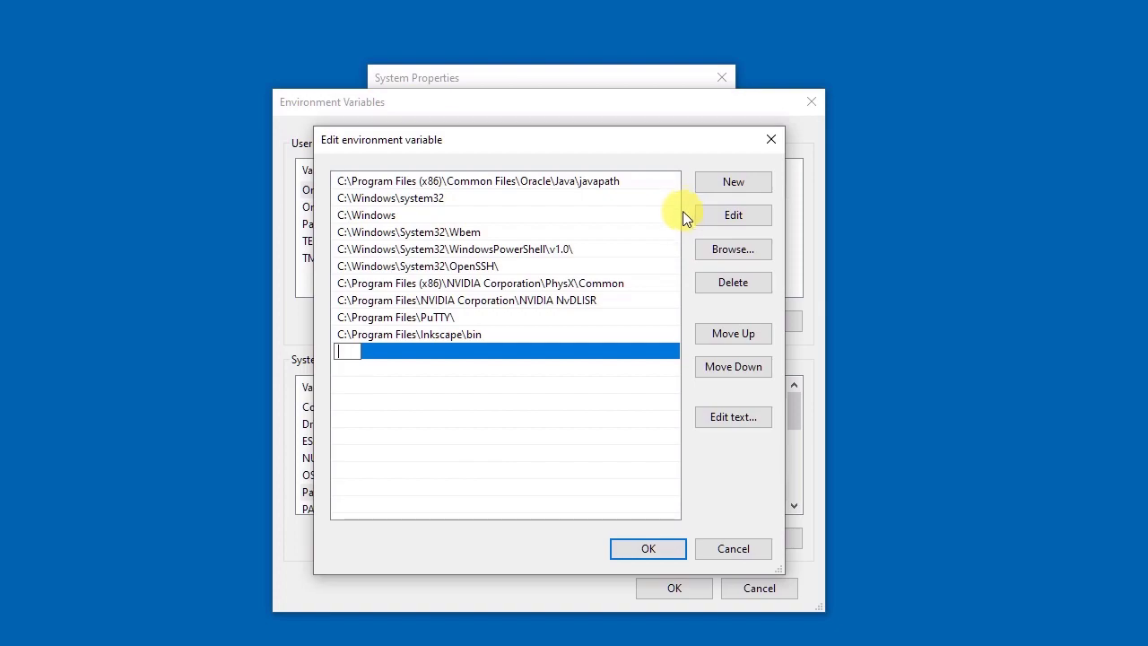
key("ctrl+v")
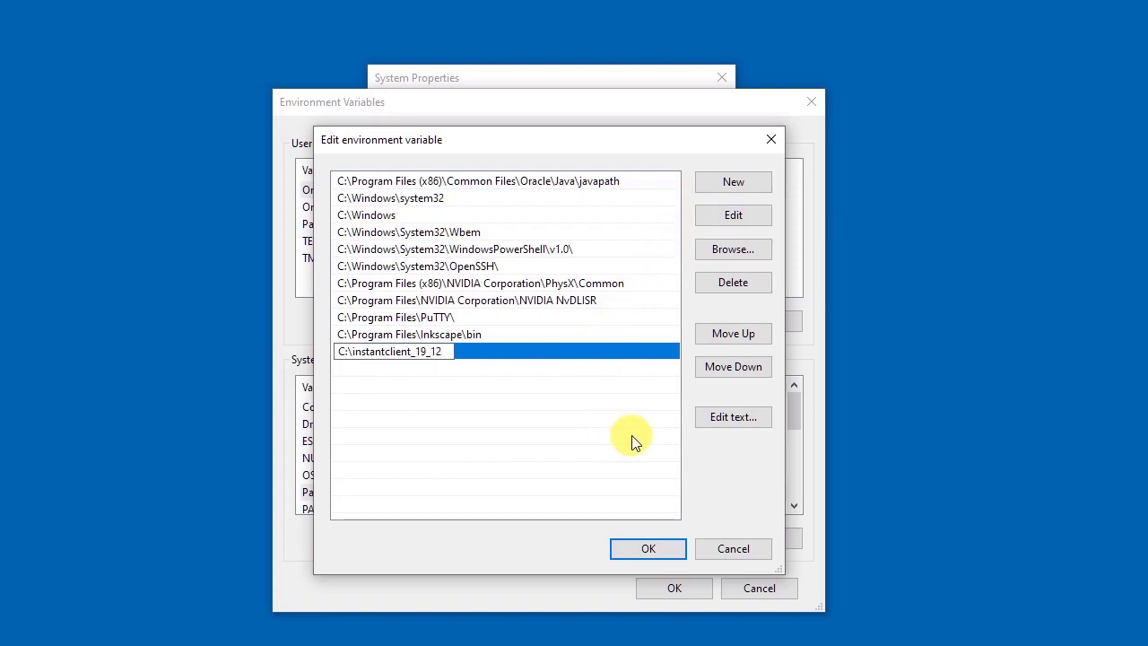
left_click(648, 353)
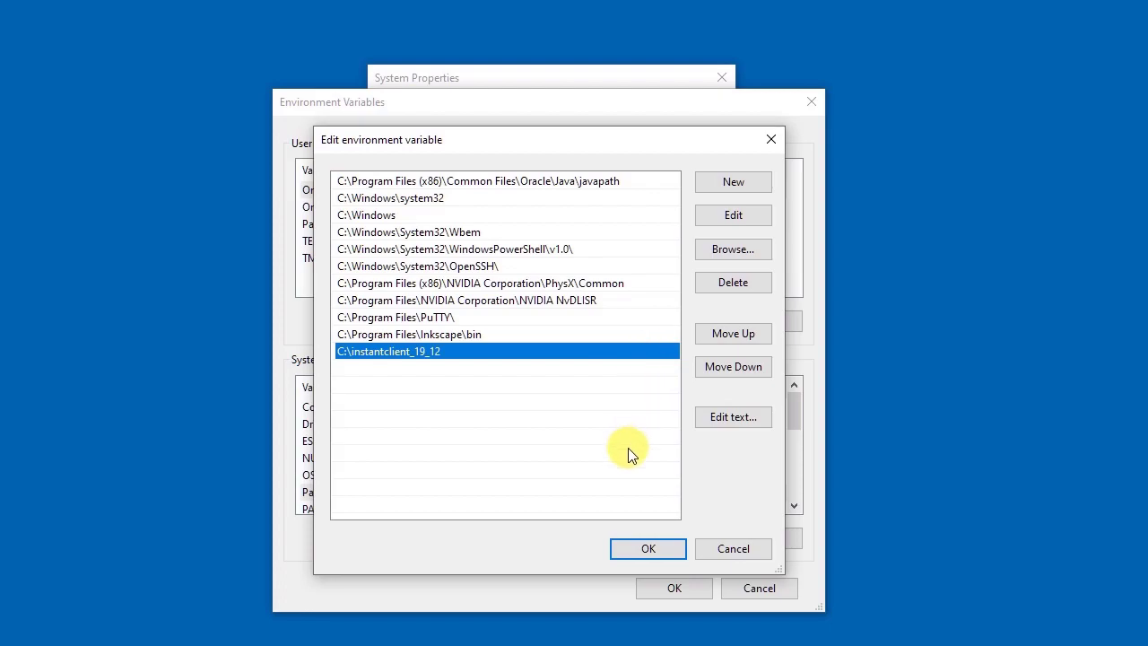
left_click(635, 551)
left_click(655, 587)
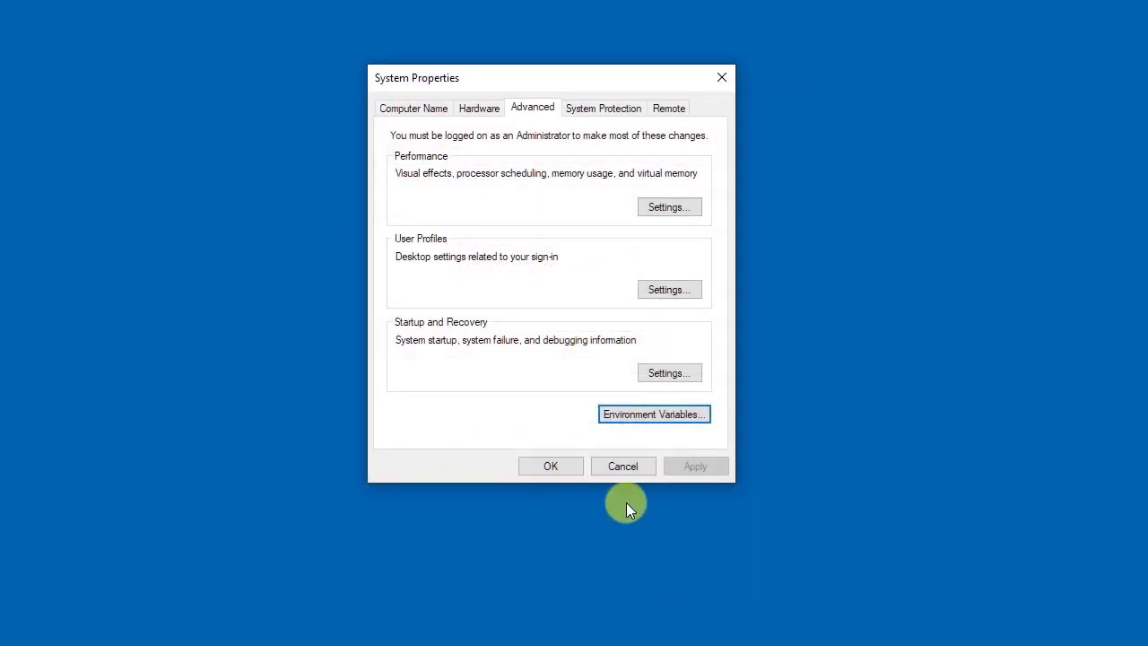
left_click(546, 469)
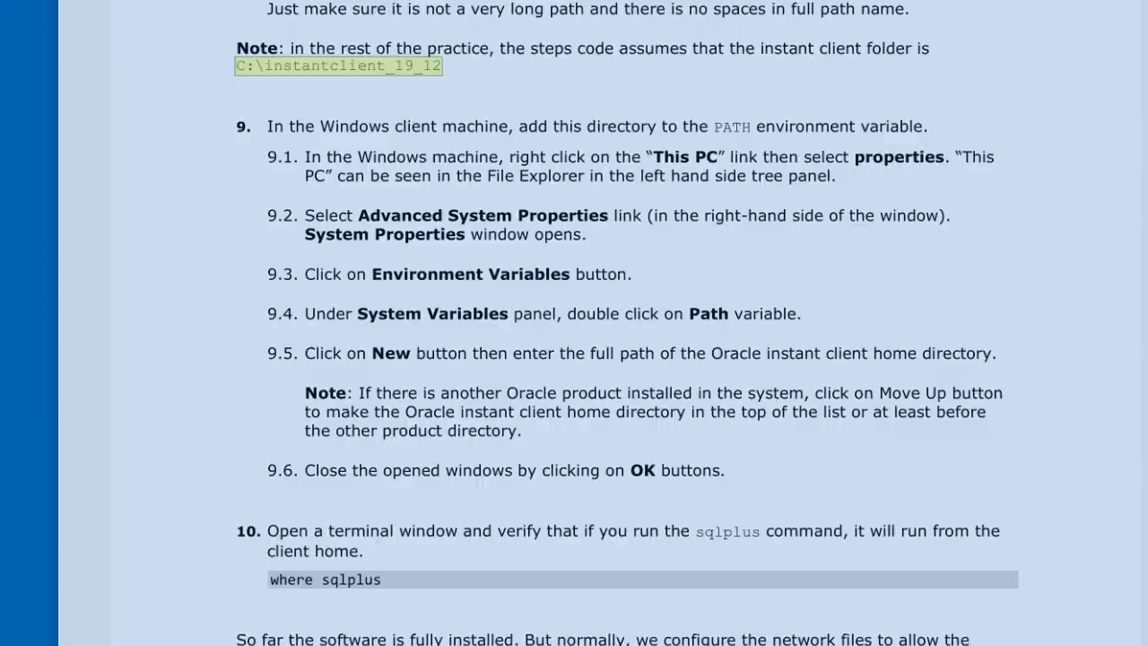
Create a folder named network inside C:\instantclient_19_12 and open it
scroll(821, 416, "down", 5)
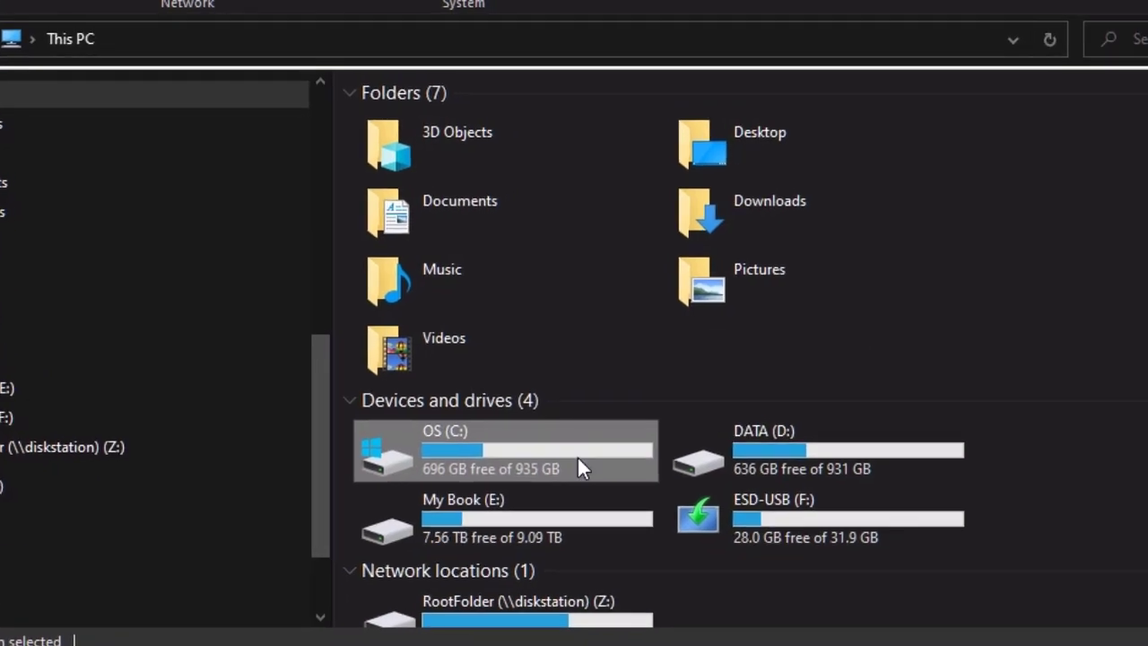
double_click(577, 457)
double_click(491, 205)
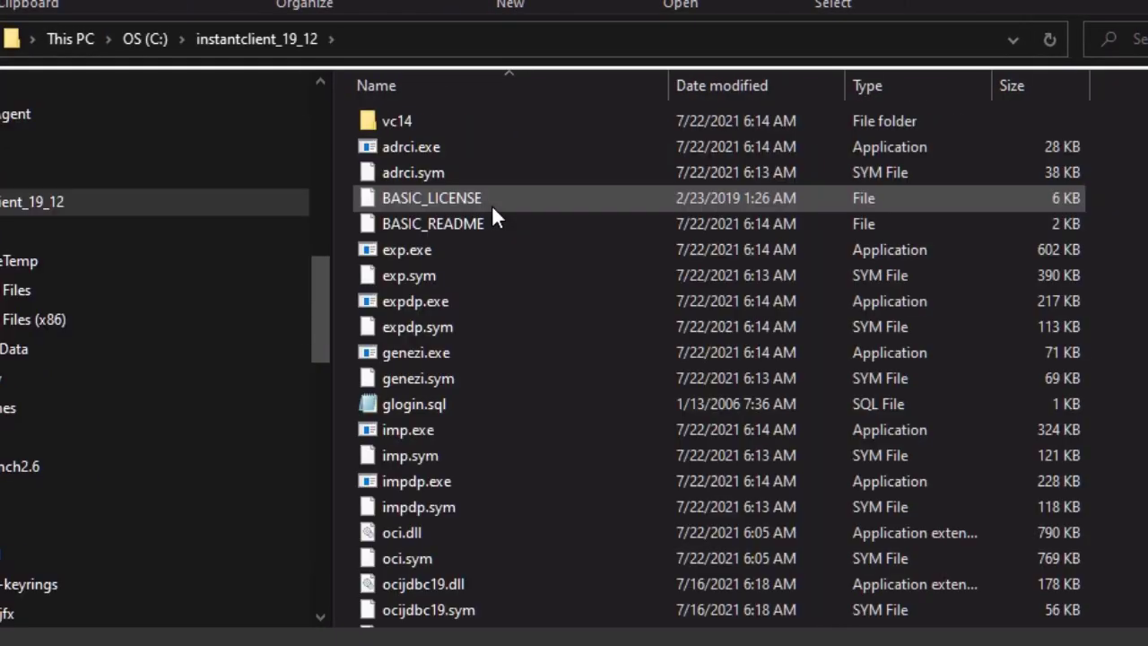
key("ctrl+shift+n")
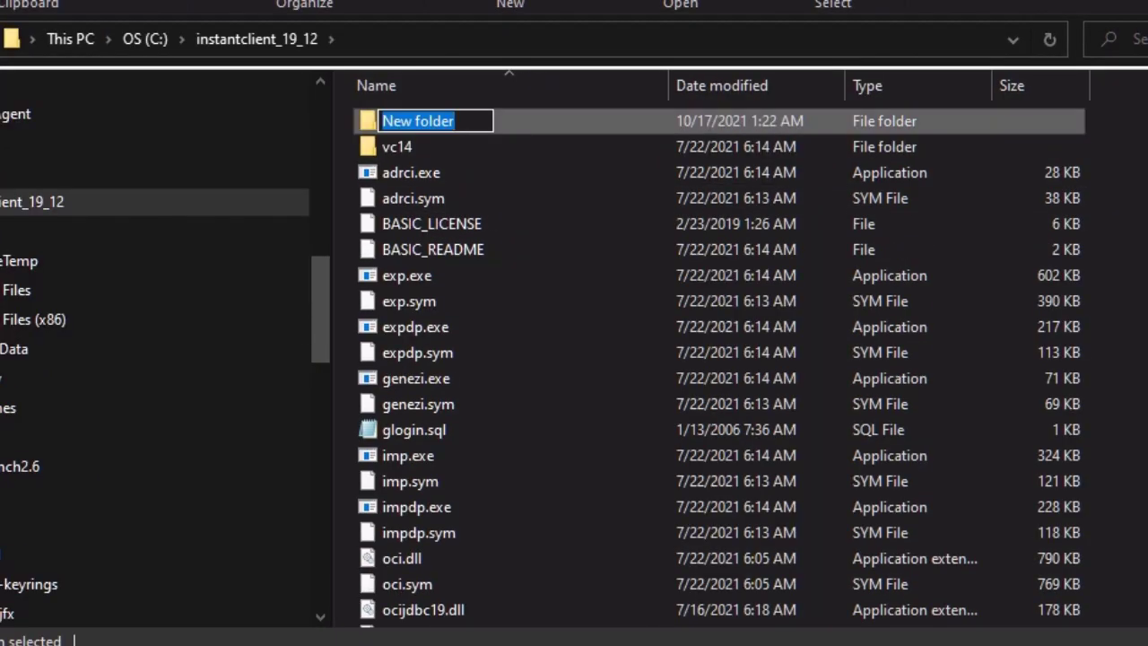
type("network")
key("Return")
key("Return")
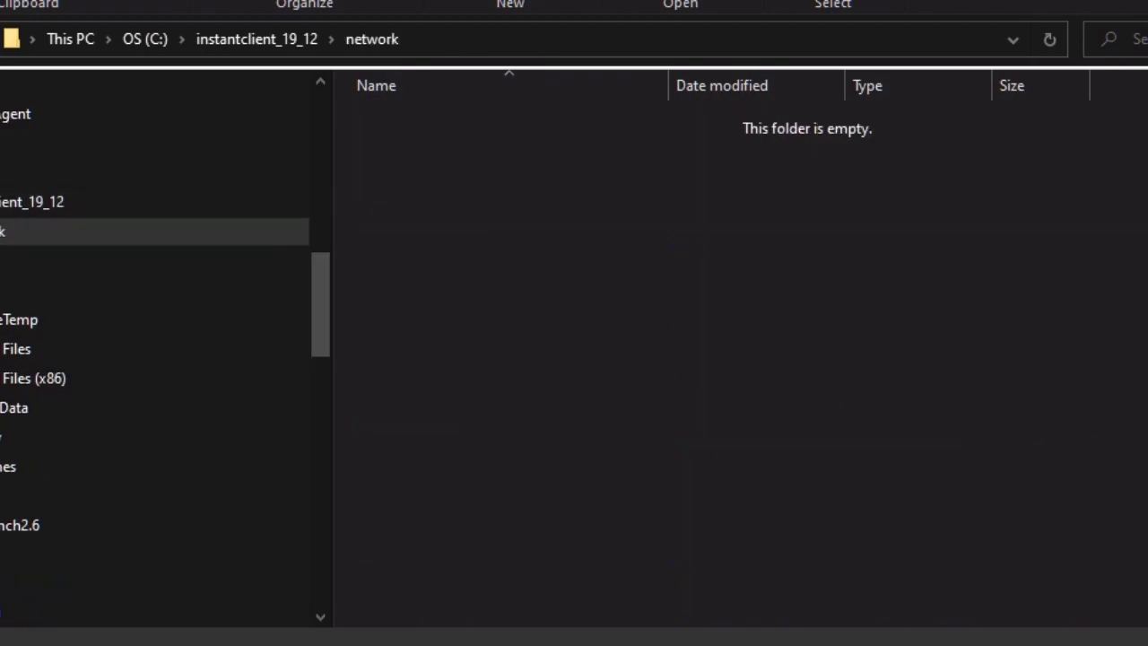
Create a folder named admin inside the network folder, open it, and put the File Explorer window away
key("ctrl+shift+n")
type("admin")
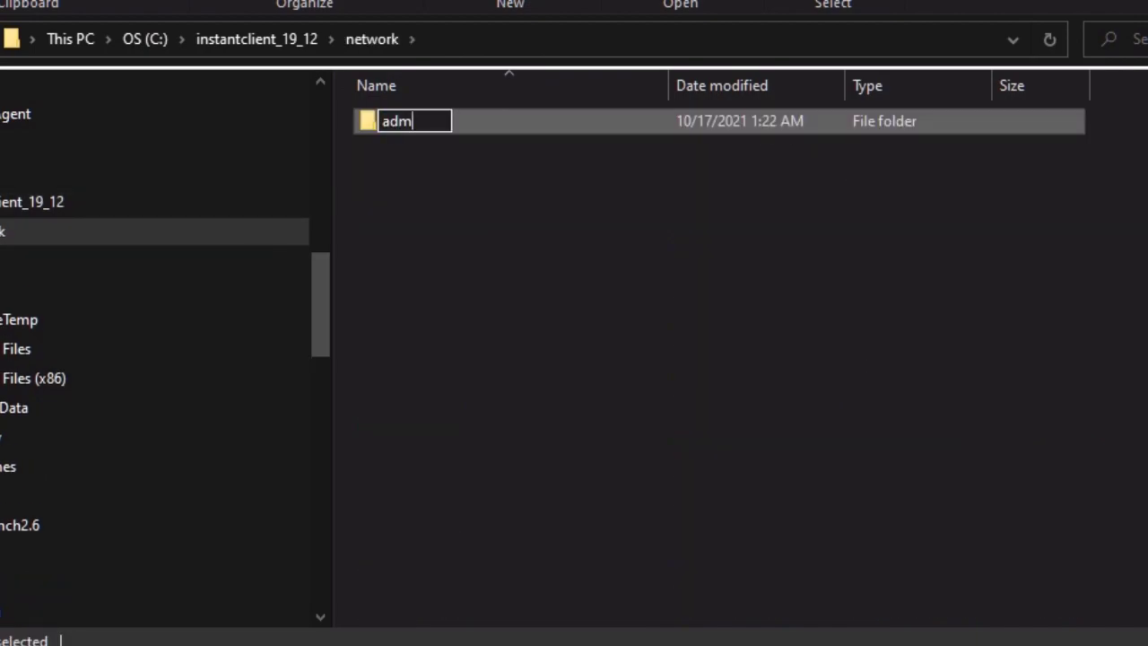
key("Return")
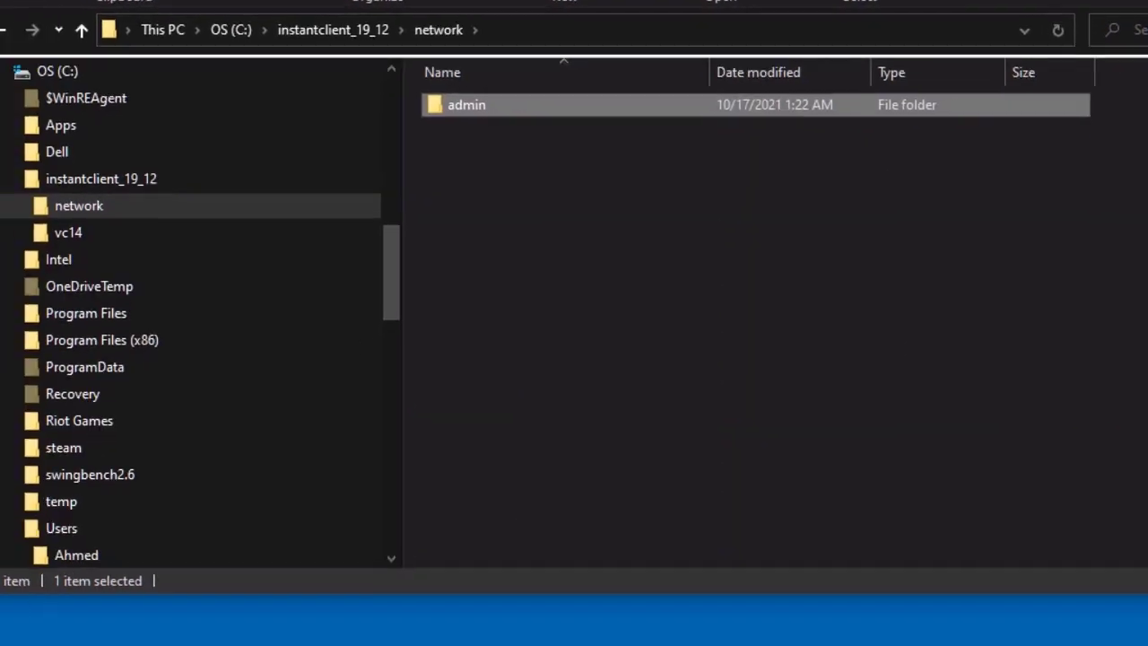
key("Return")
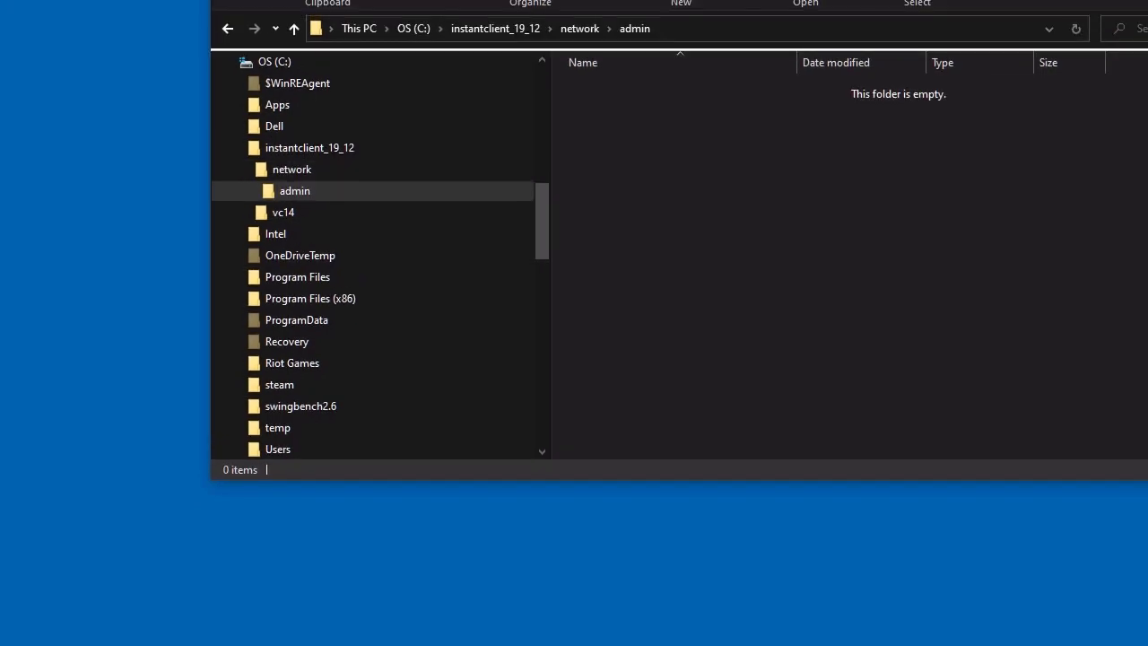
key("alt+F4")
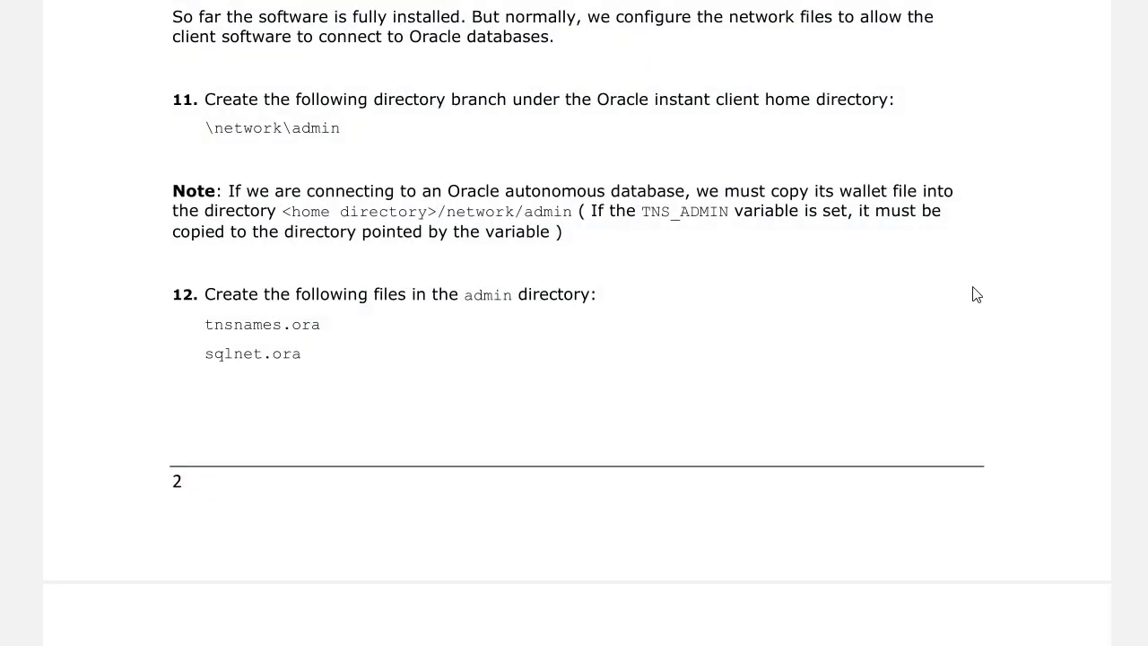
Create an empty file named tnsnames.ora in the instant client's network\admin folder, replacing the .txt extension
scroll(974, 292, "down", 3)
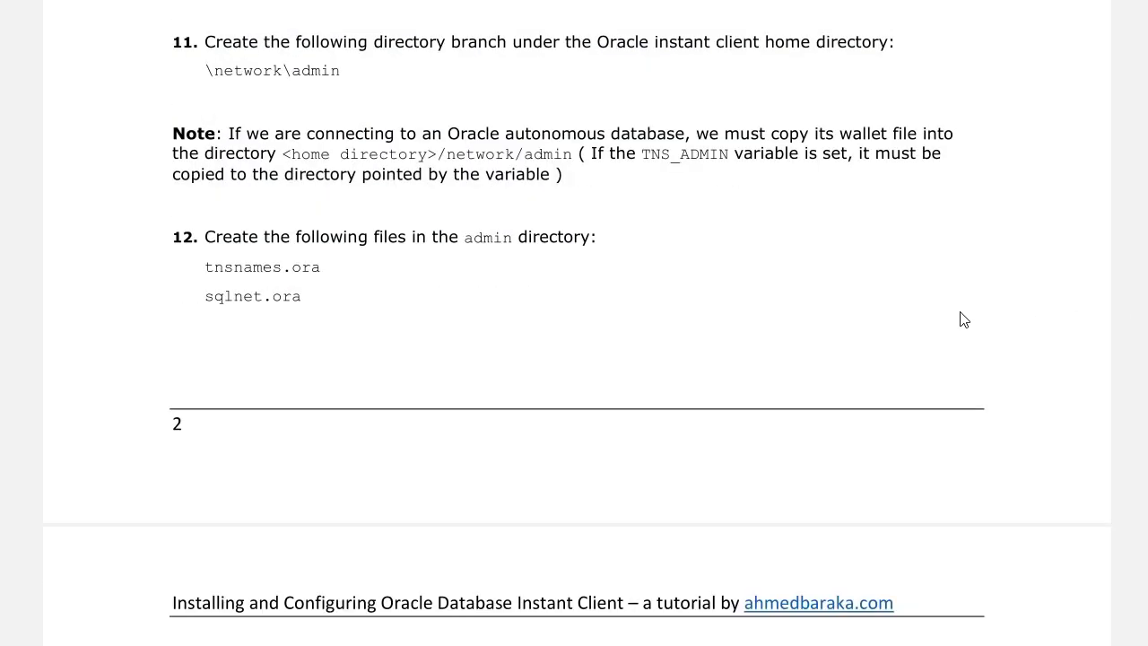
scroll(959, 332, "down", 1)
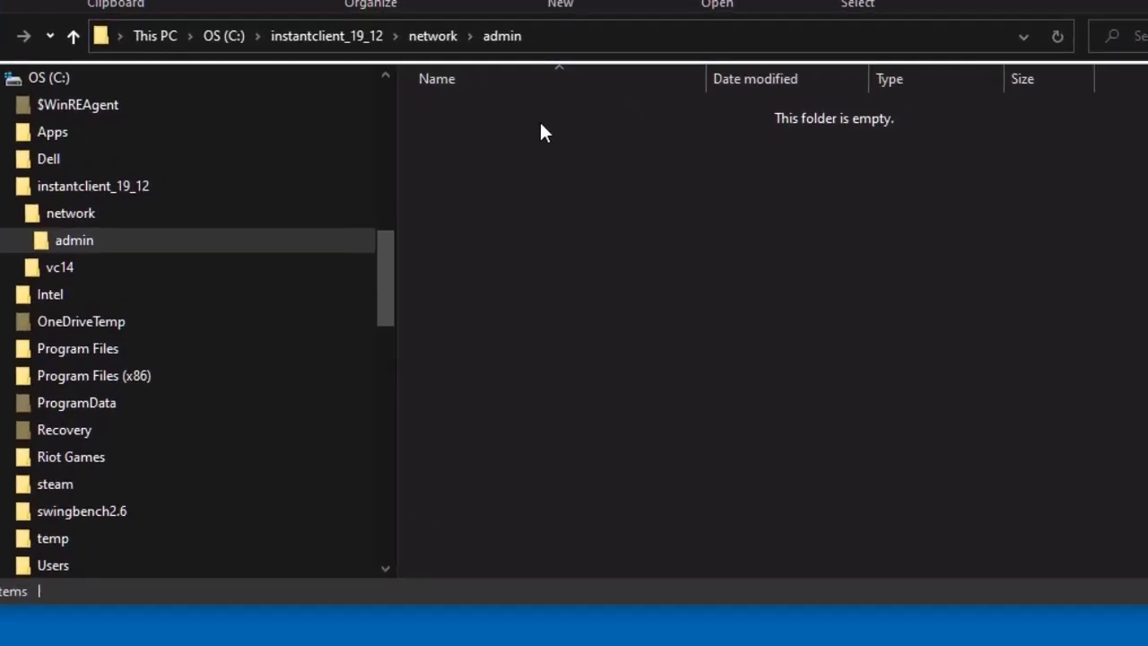
right_click(666, 99)
mouse_move(801, 330)
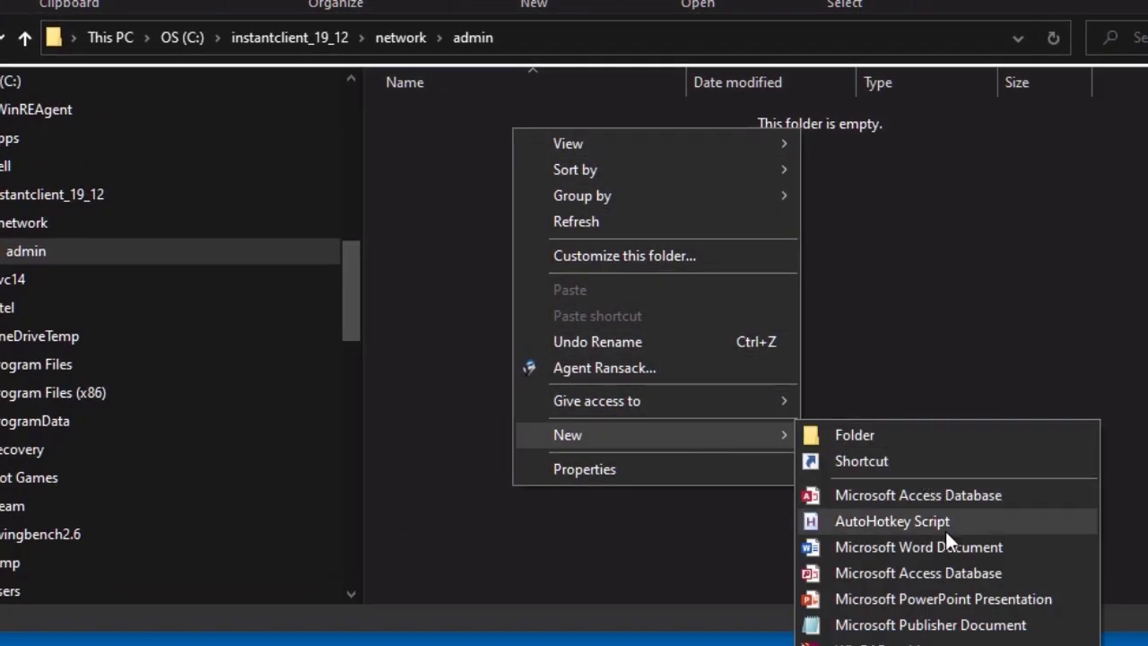
left_click(924, 645)
type("tnsnames.ora")
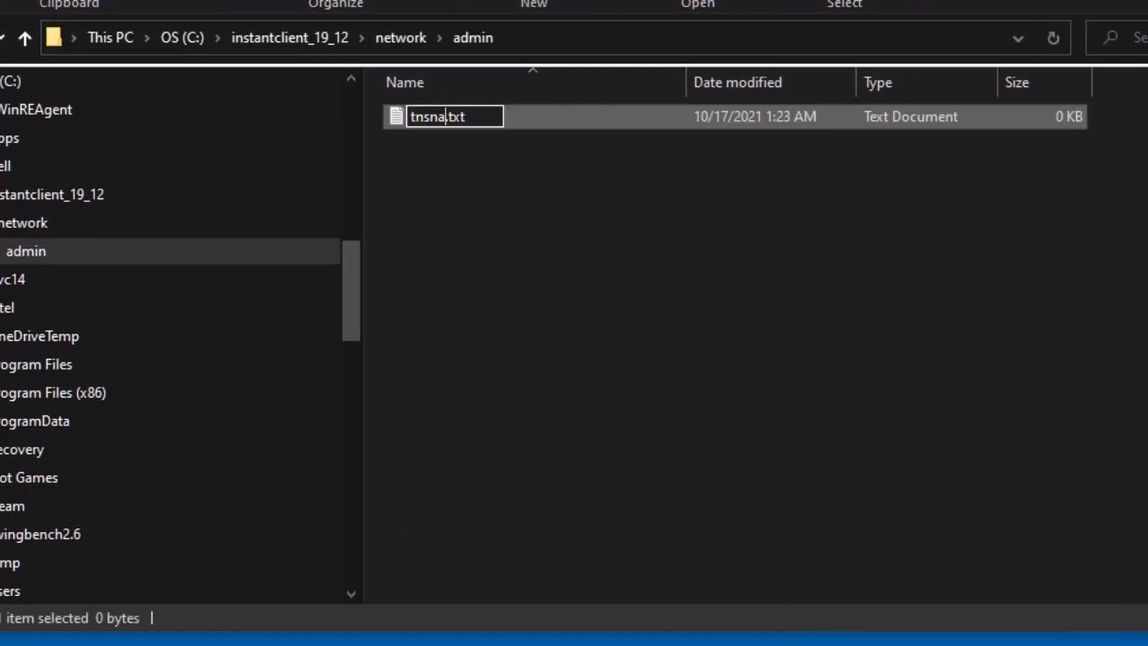
key("Delete")
key("Delete")
key("Delete")
key("Delete")
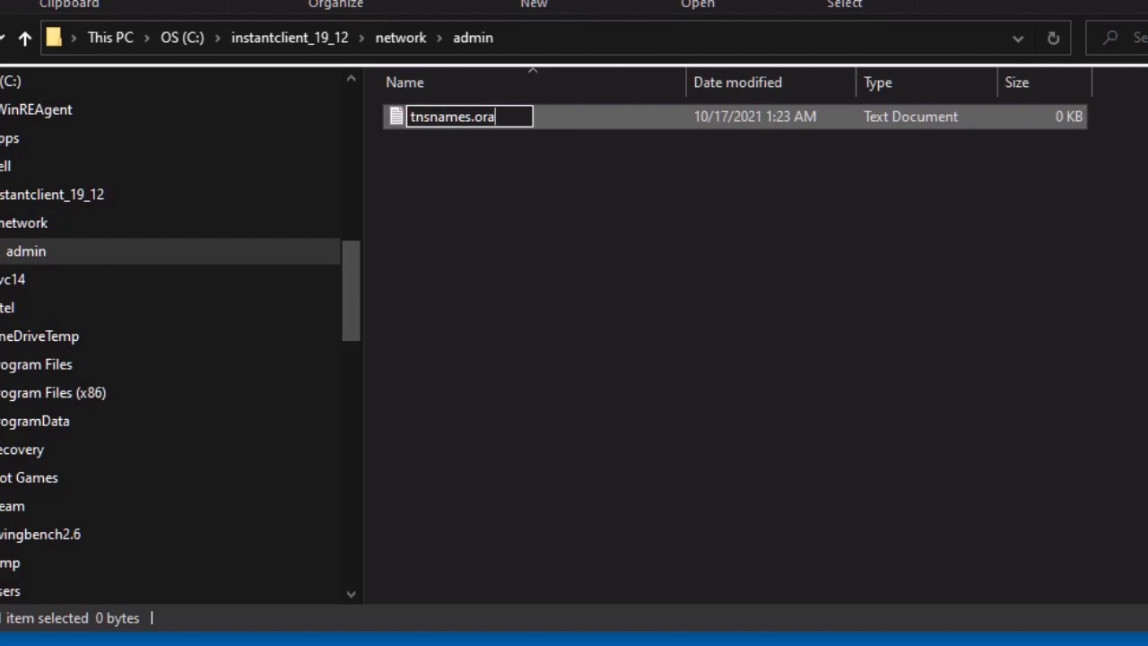
key("Return")
left_click(499, 484)
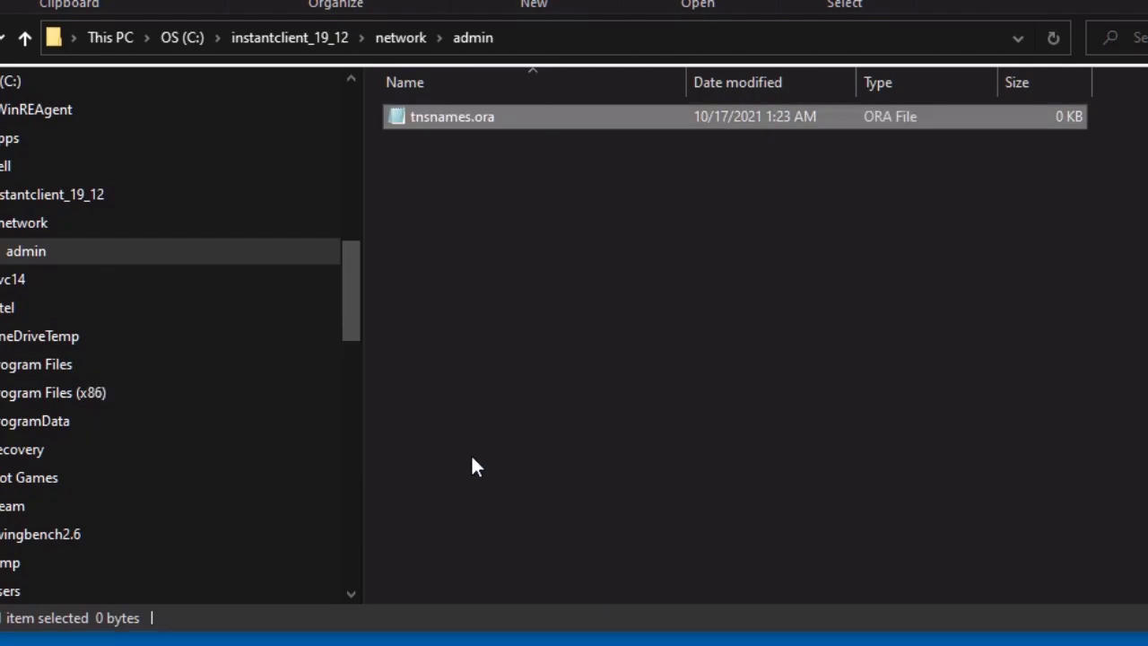
Create an empty file named sqlnet.ora beside tnsnames.ora in the admin folder, replacing the .txt extension
right_click(457, 184)
mouse_move(617, 476)
left_click(924, 645)
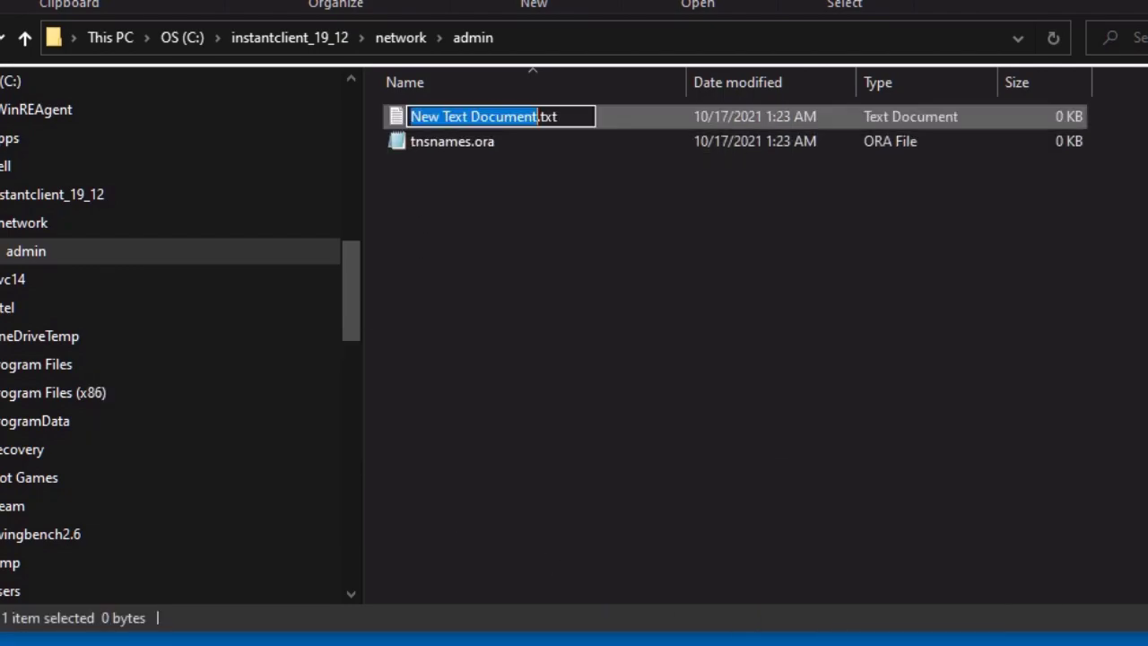
type("sqlnet.ra")
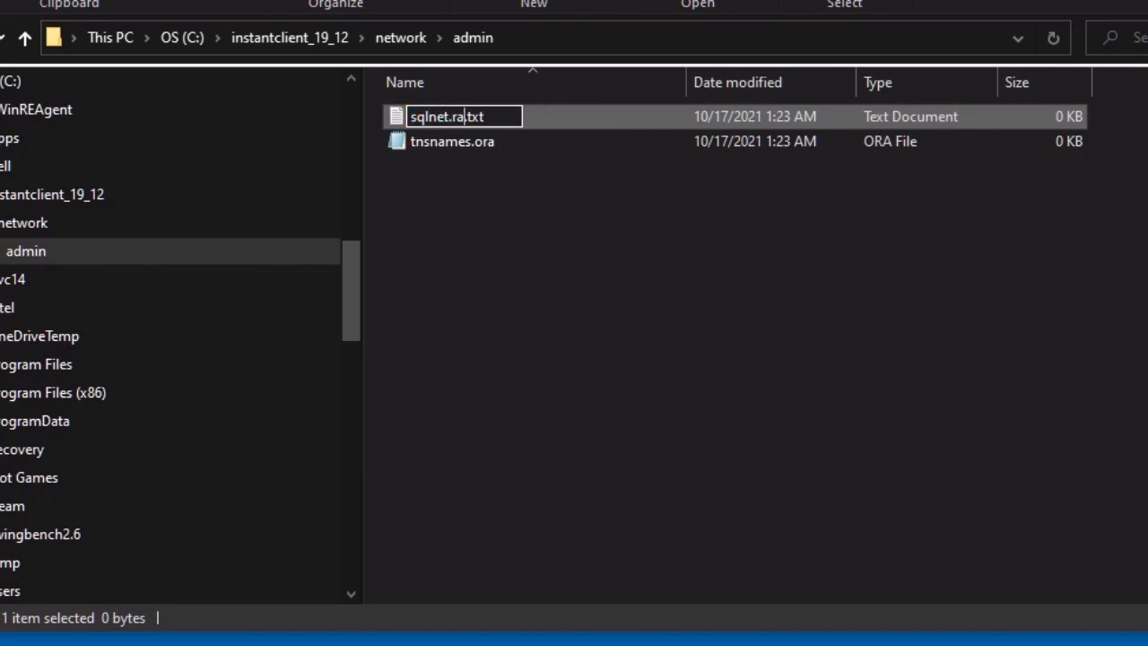
key("BackSpace")
key("BackSpace")
type("ora")
key("Delete")
key("Delete")
key("Delete")
key("Delete")
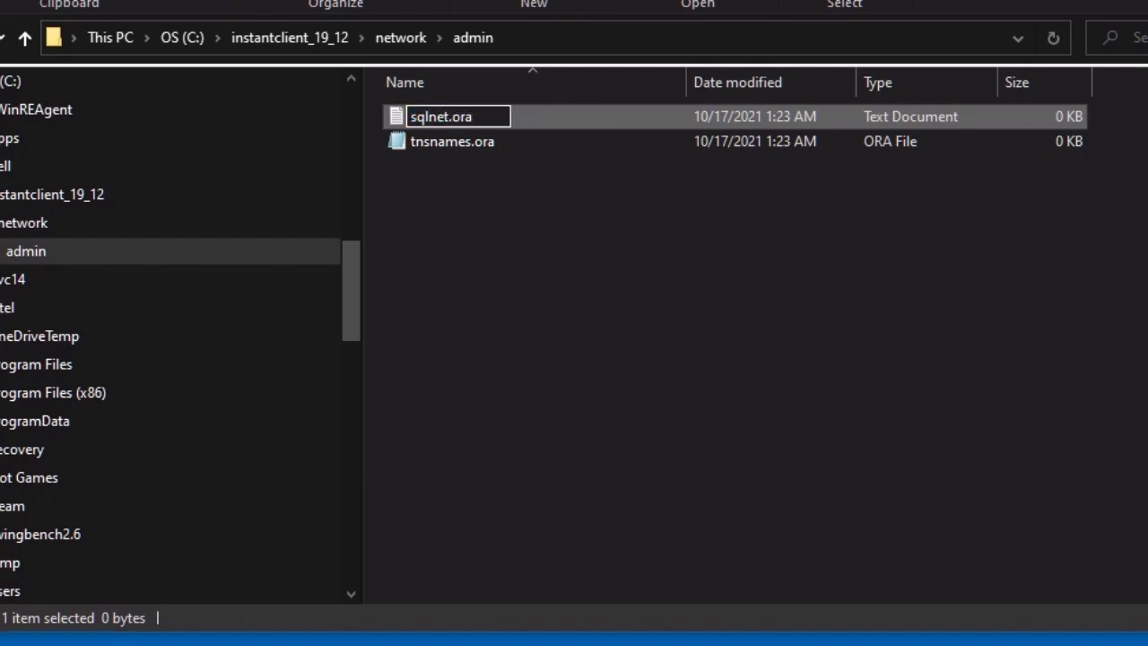
key("Return")
key("Return")
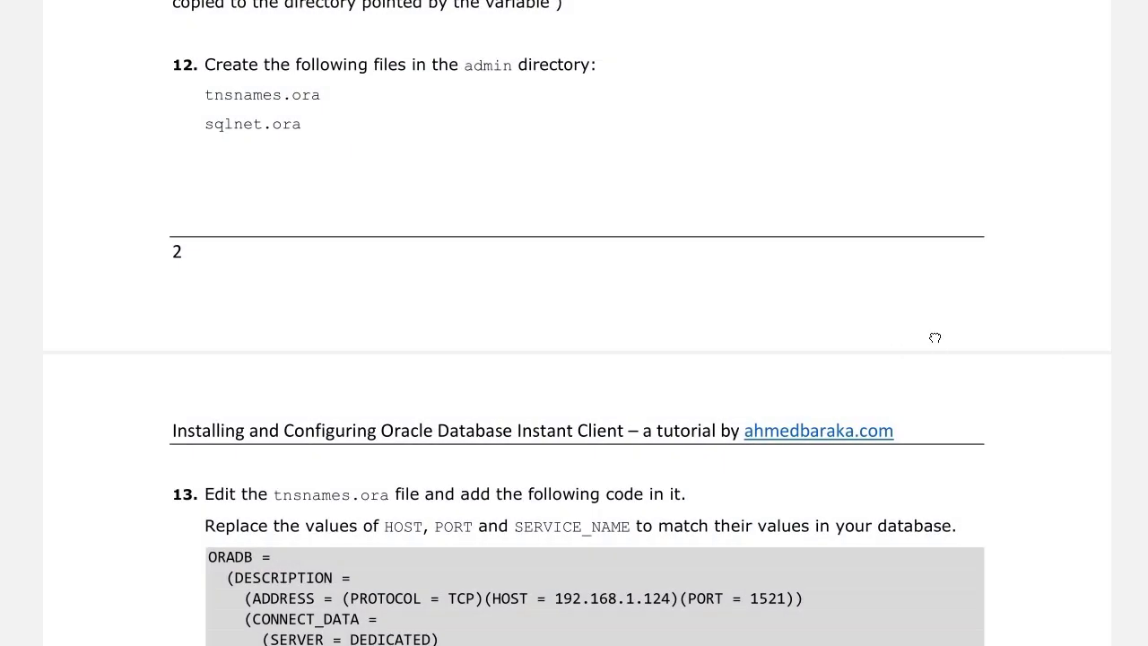
Review the tutorial's step 13 instructions for adding the ORADB connection entry to tnsnames.ora
scroll(935, 333, "down", 3)
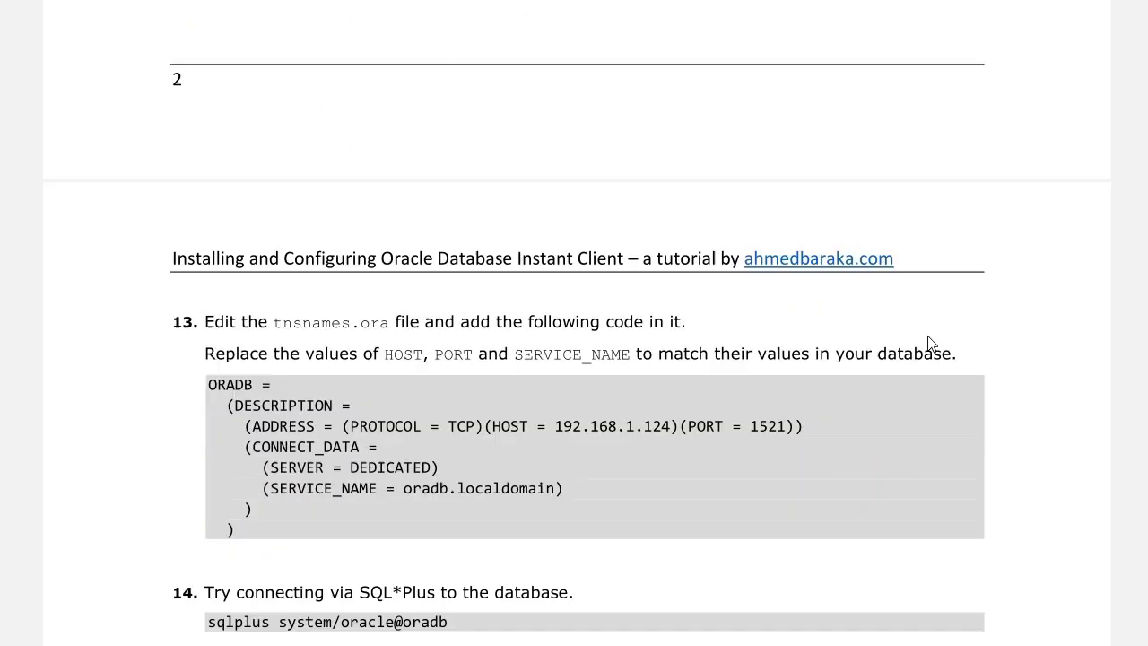
scroll(929, 344, "down", 3)
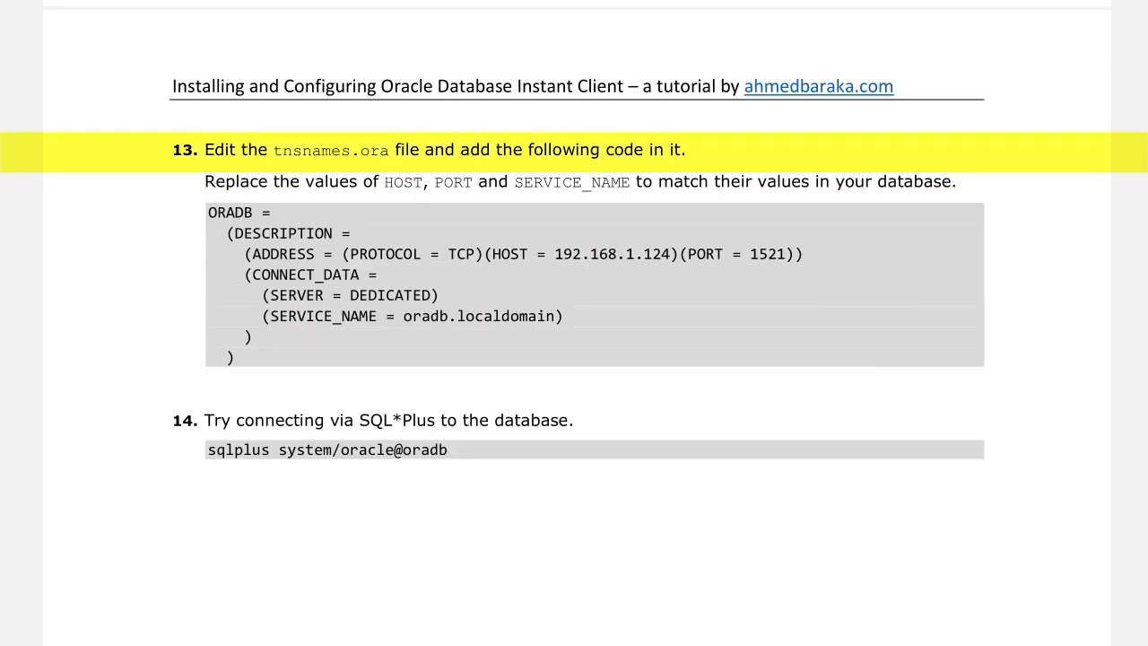